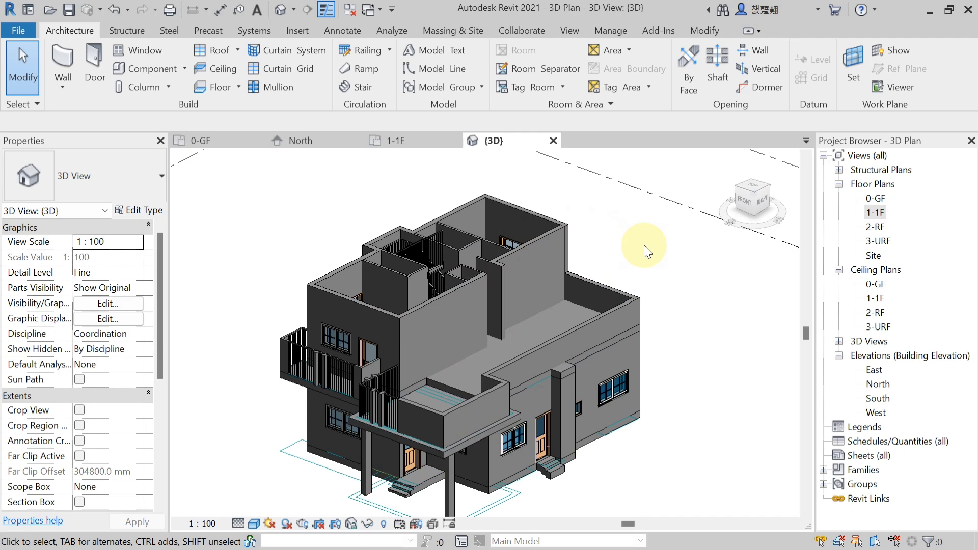
- Open the 1-1F floor plan and set its underlay base level to None
middle_click_drag(644, 246, 491, 264, "shift")
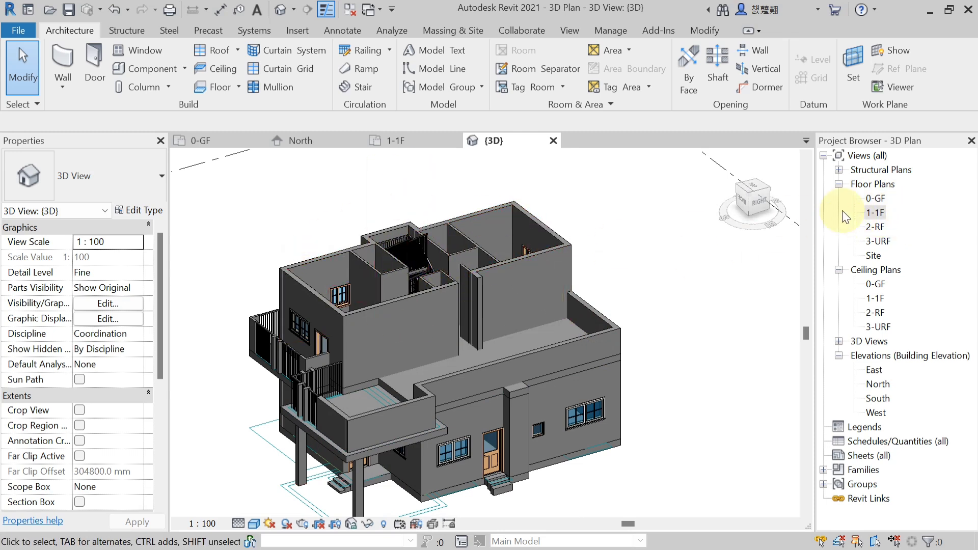
double_click(876, 213)
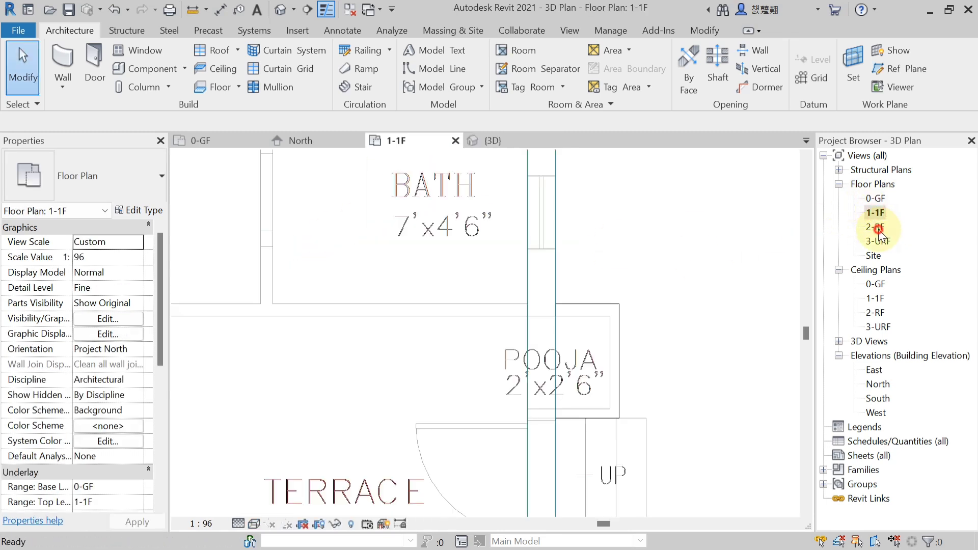
double_click(876, 228)
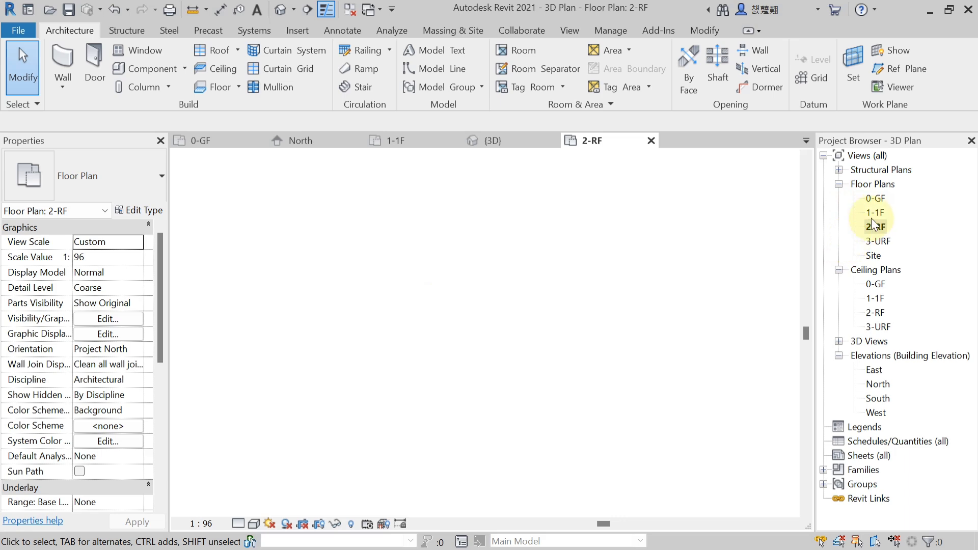
double_click(877, 213)
scroll(509, 290, "down", 5)
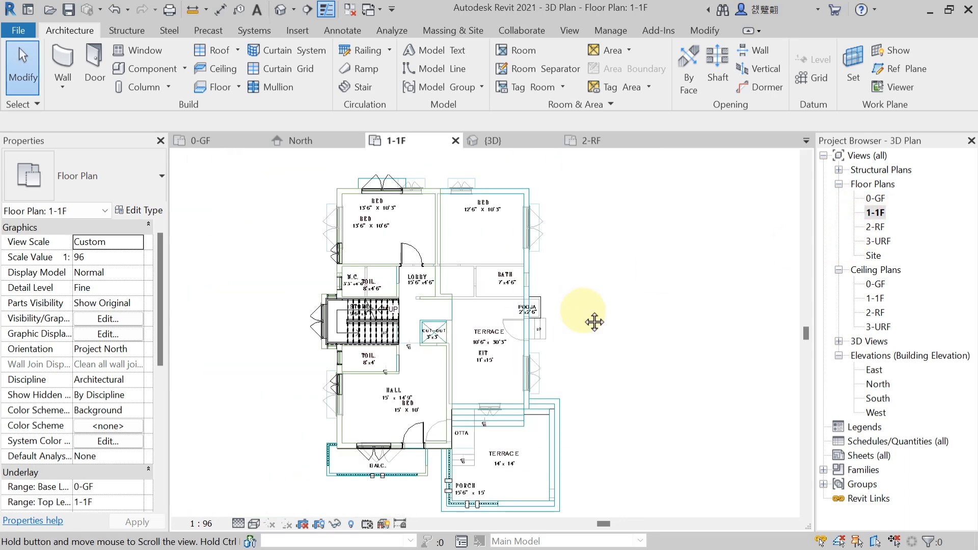
middle_click_drag(595, 322, 604, 313)
scroll(108, 377, "down", 5)
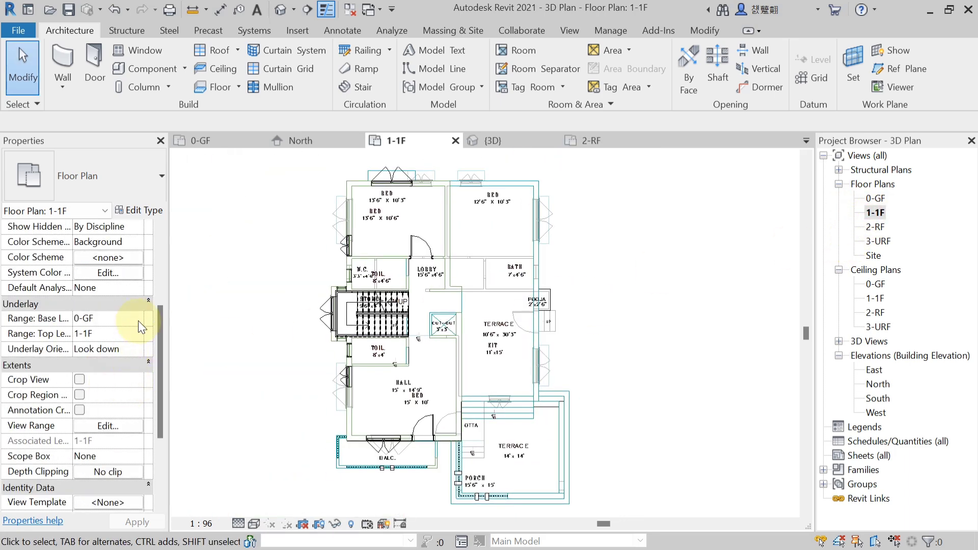
left_click(138, 320)
left_click(97, 337)
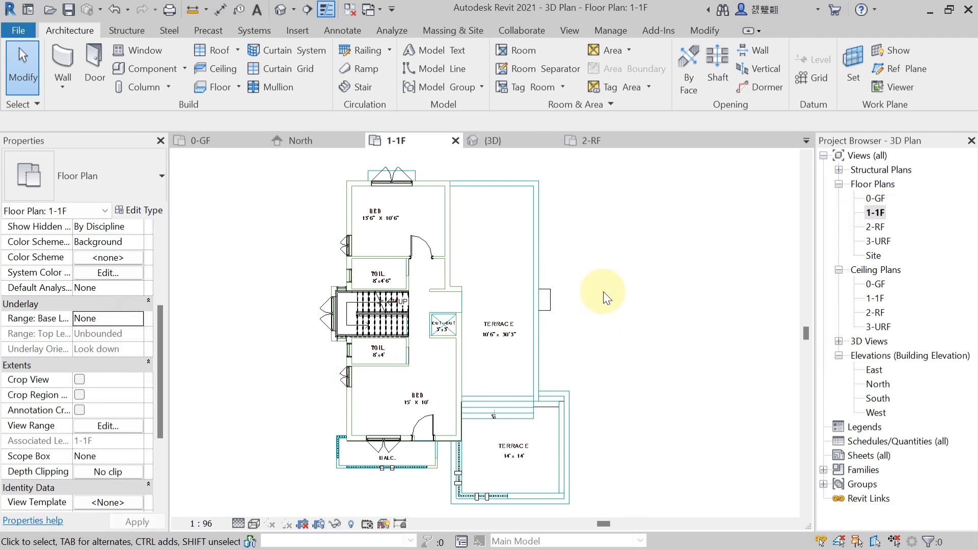
- Start a Roof by Footprint without defined slope and draw its first boundary line along the outer north wall of the 13'6" x 10'6" bedroom
middle_click_drag(603, 292, 610, 308)
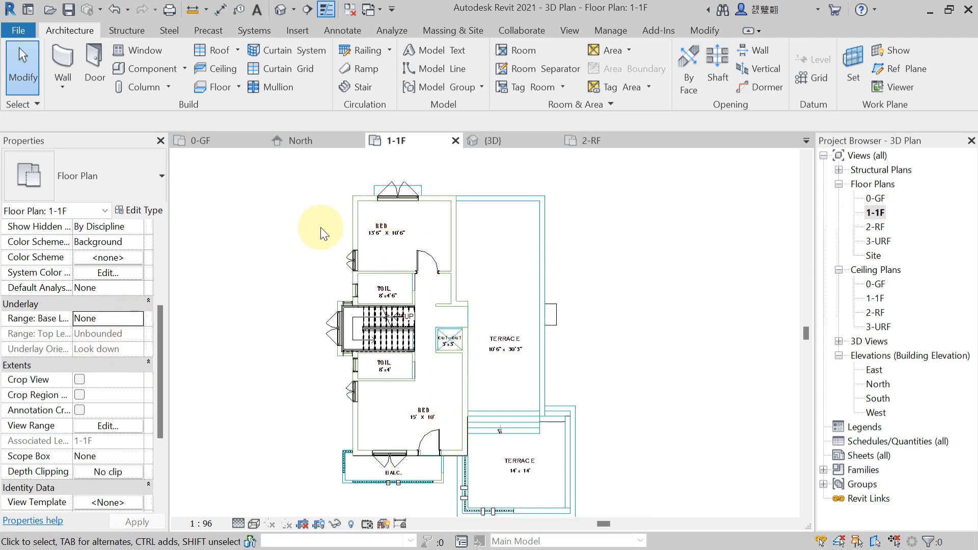
middle_click_drag(323, 230, 322, 227)
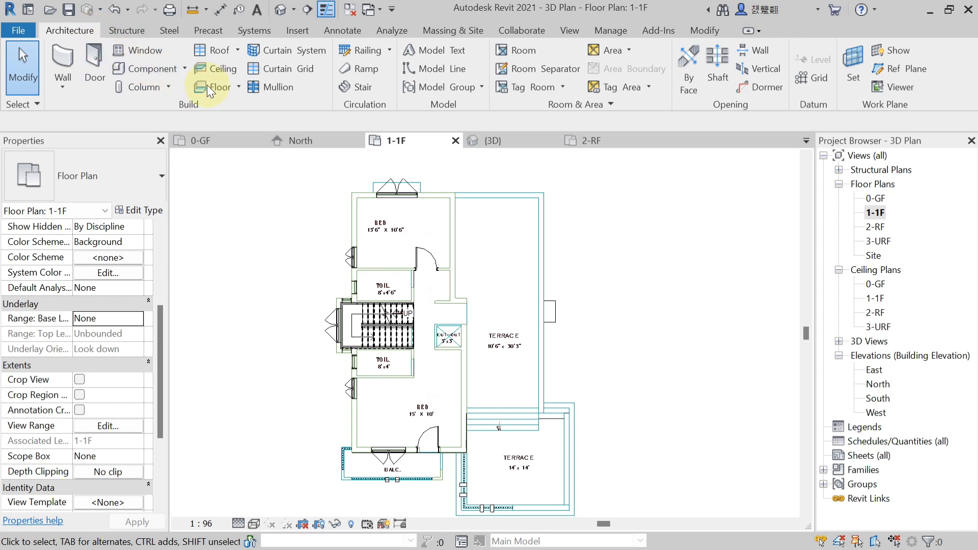
left_click(237, 51)
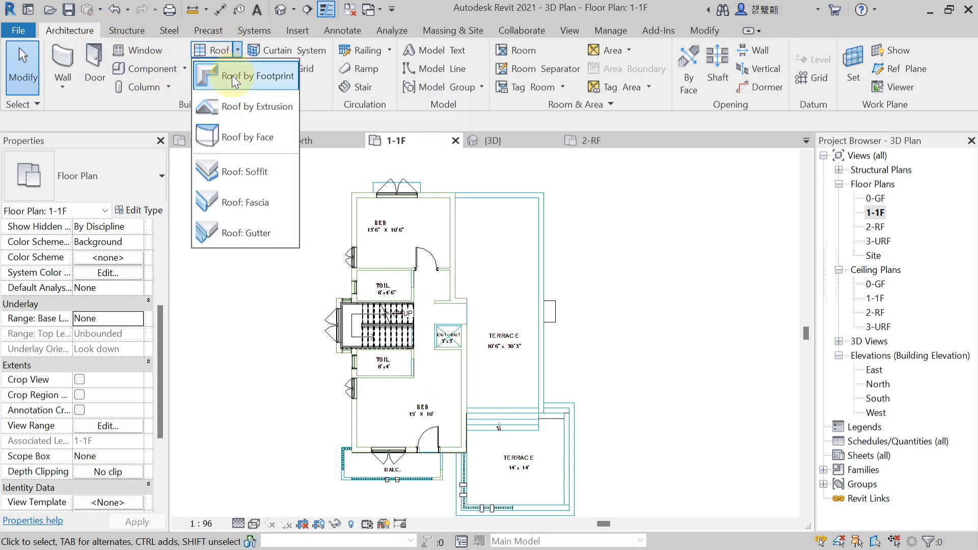
left_click(230, 72)
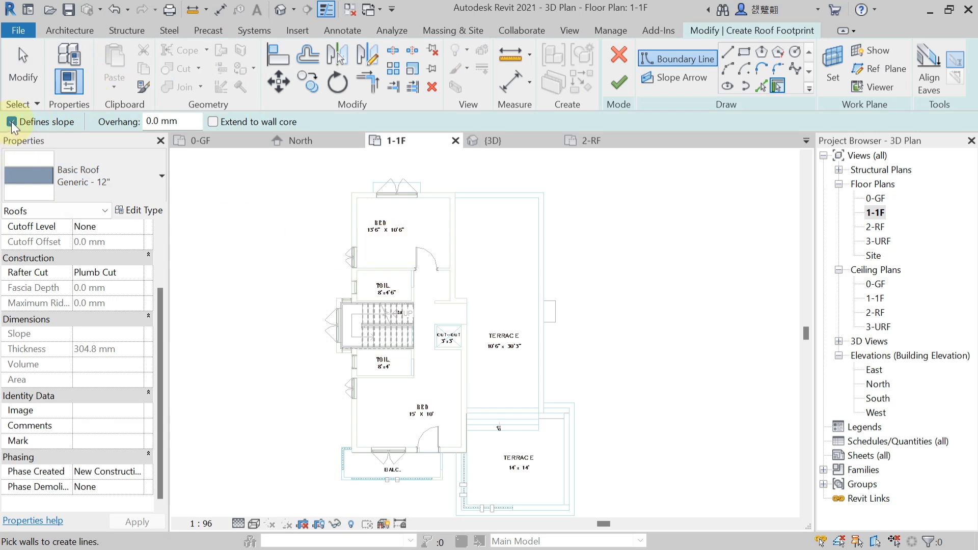
left_click(732, 54)
scroll(453, 215, "up", 4)
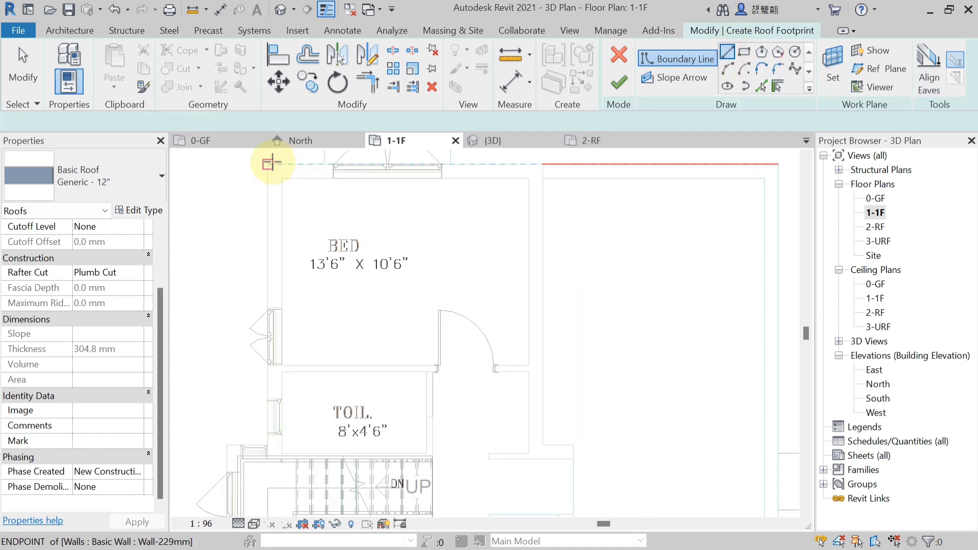
left_click(270, 163)
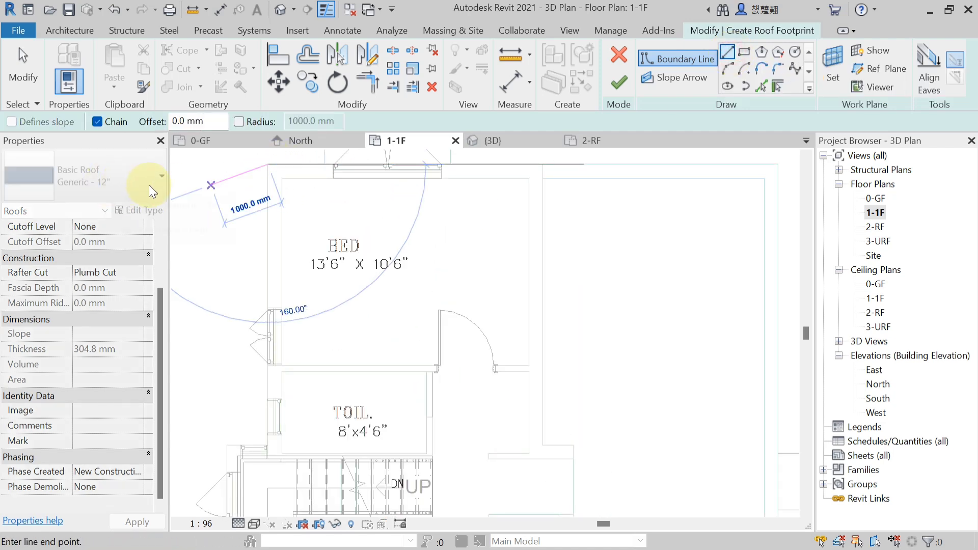
middle_click_drag(224, 224, 245, 269)
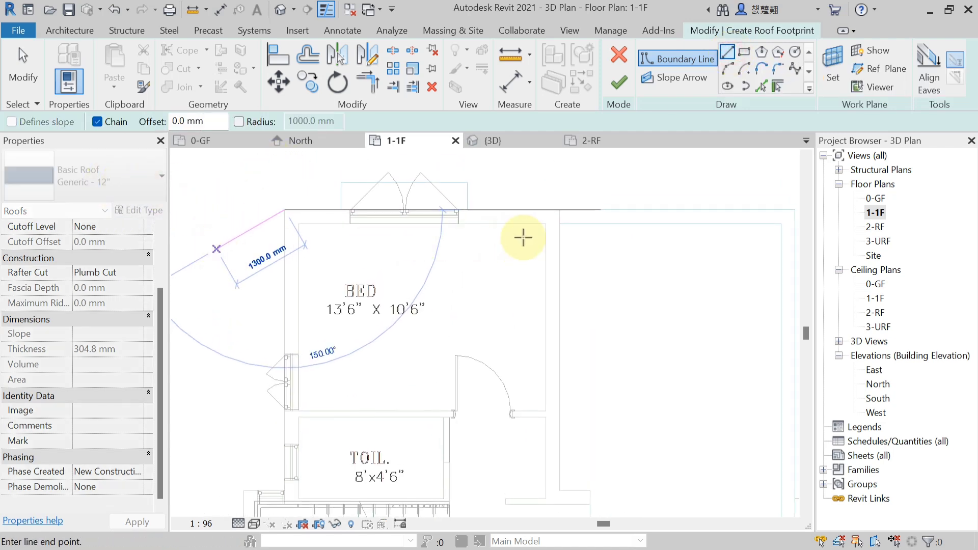
left_click(560, 209)
- Continue the roof boundary south along the terrace-side walls, stepping outward near the cut-out, down to the 15' x 10' bedroom's outer corner
middle_click_drag(564, 382, 554, 237)
scroll(541, 321, "down", 2)
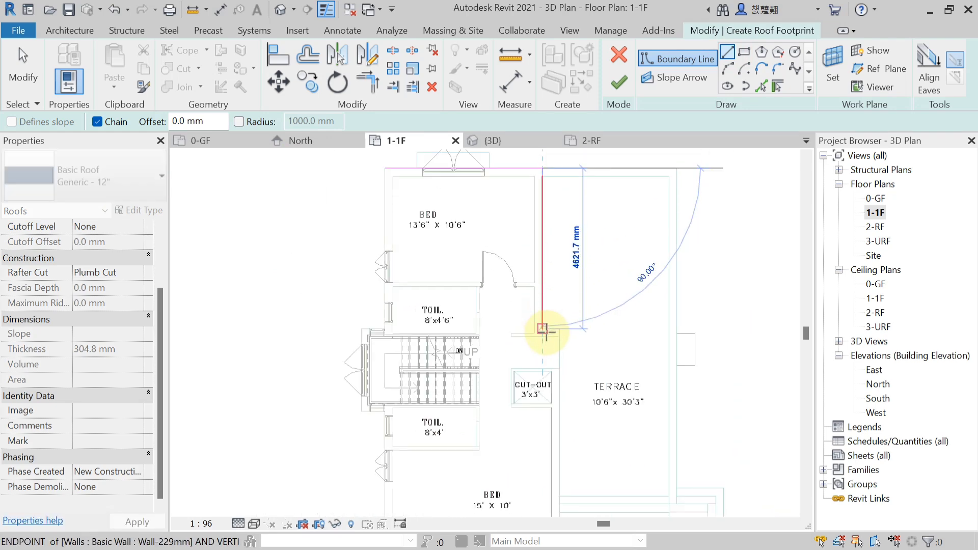
scroll(540, 324, "up", 4)
left_click(539, 325)
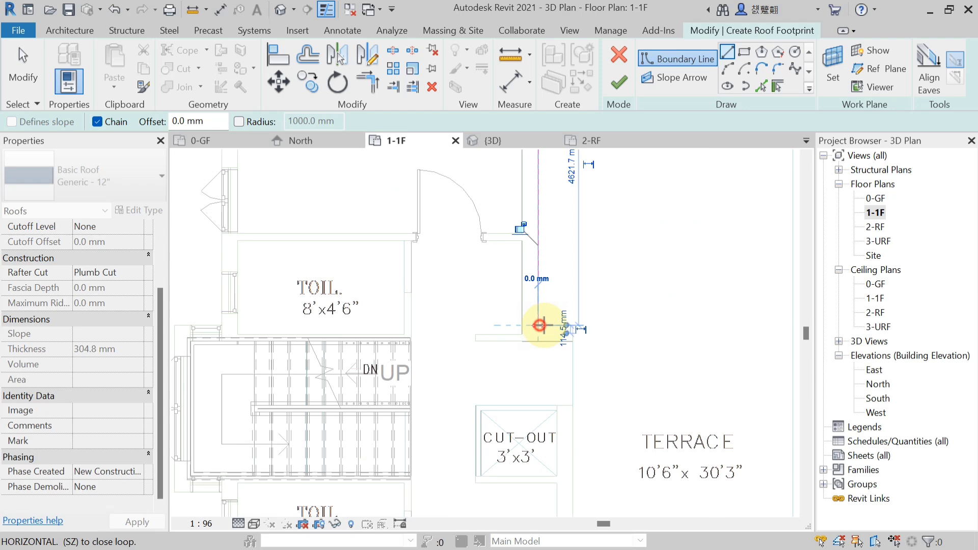
left_click(573, 325)
scroll(563, 269, "down", 2)
middle_click_drag(578, 394, 565, 159)
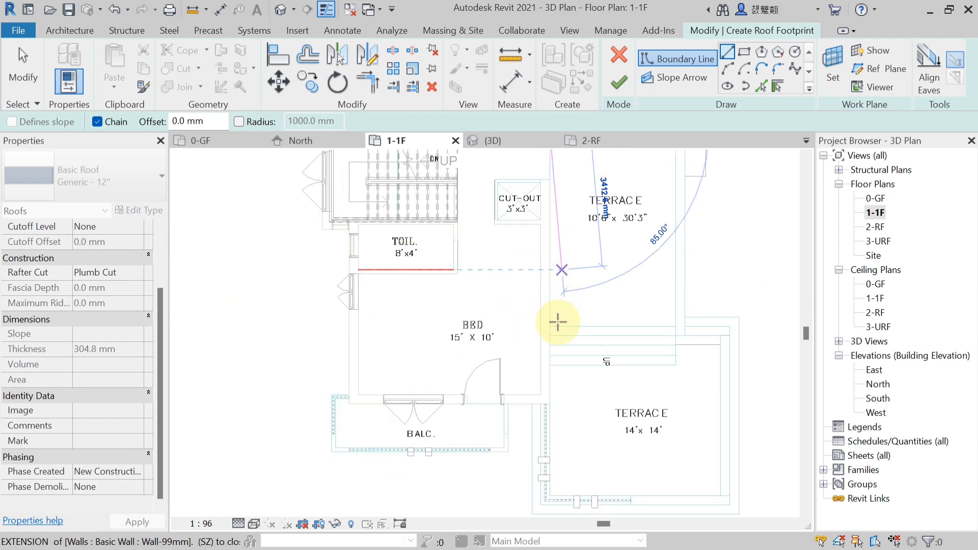
scroll(555, 399, "up", 3)
scroll(551, 405, "up", 2)
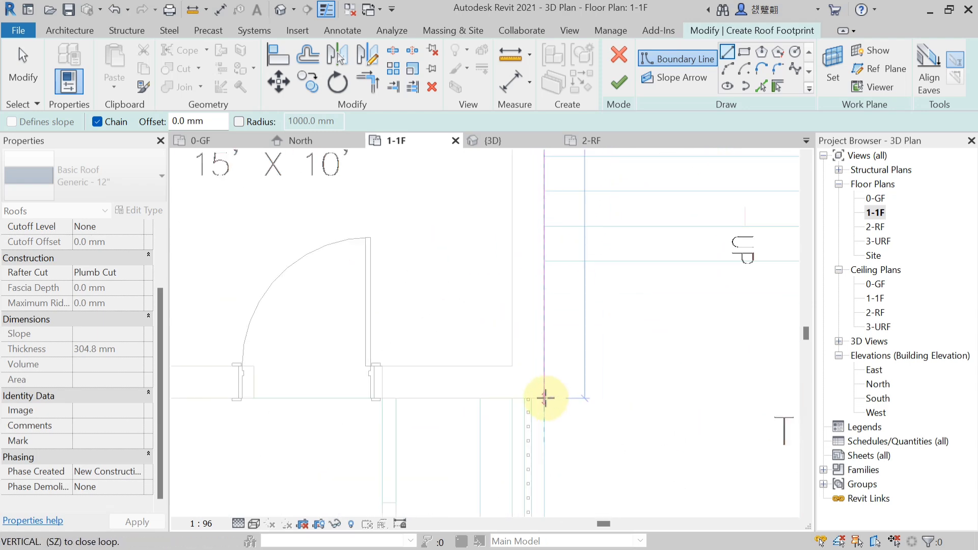
left_click(544, 398)
- Draw the roof boundary about 5000 mm along the bedroom's balcony-side wall to its outer west corner
scroll(540, 394, "down", 4)
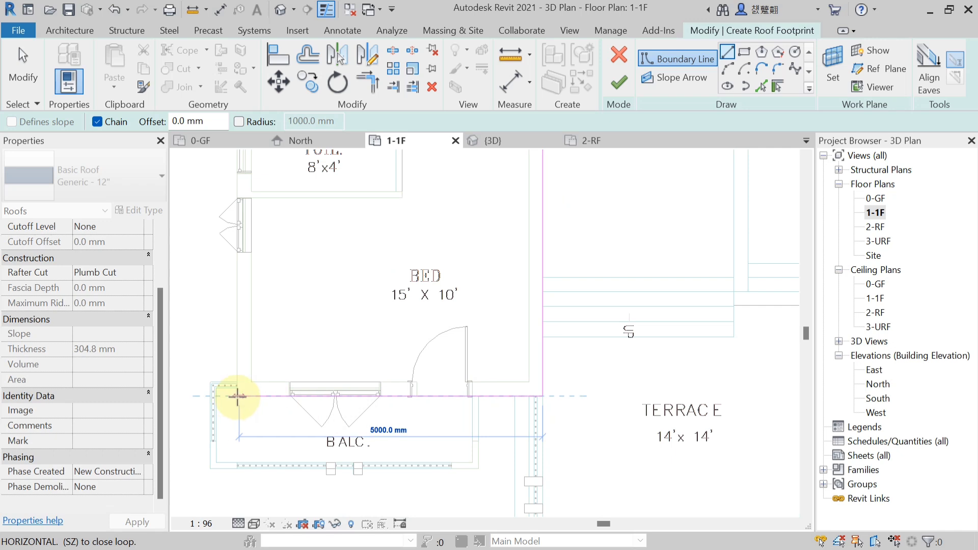
scroll(236, 396, "up", 2)
scroll(237, 397, "down", 2)
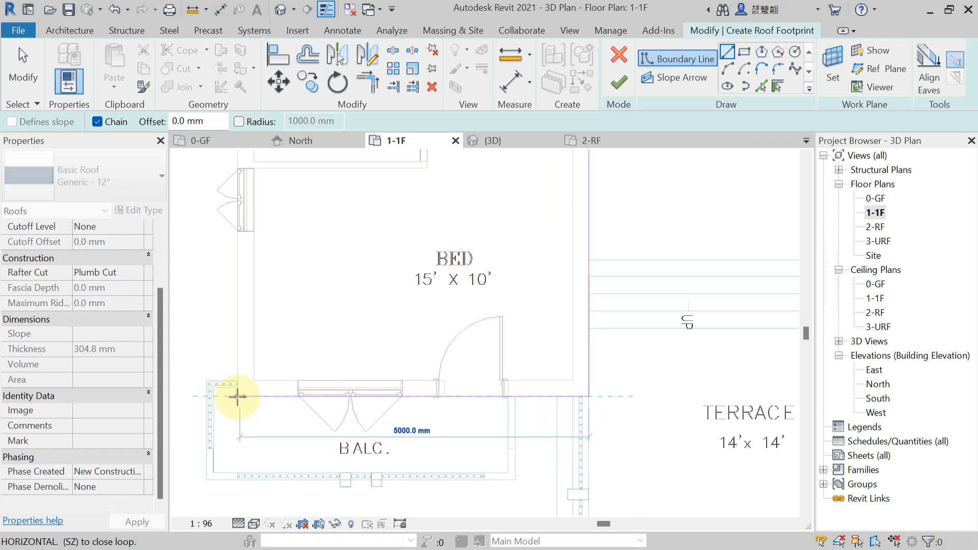
left_click(237, 397)
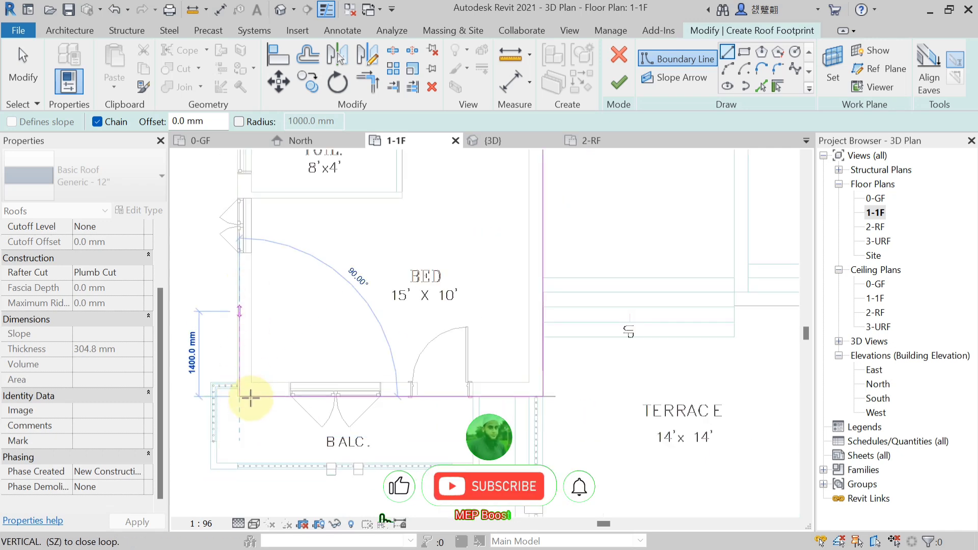
scroll(238, 402, "up", 3)
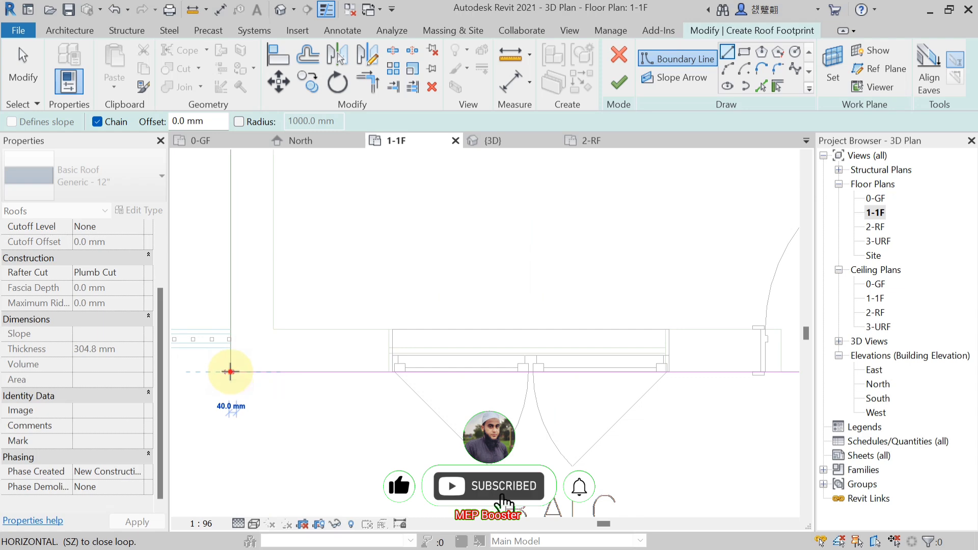
left_click(230, 372)
- Draw the roof boundary north along the outer west wall to the inner corner where the staircase projection begins
scroll(228, 346, "down", 3)
scroll(226, 273, "down", 3)
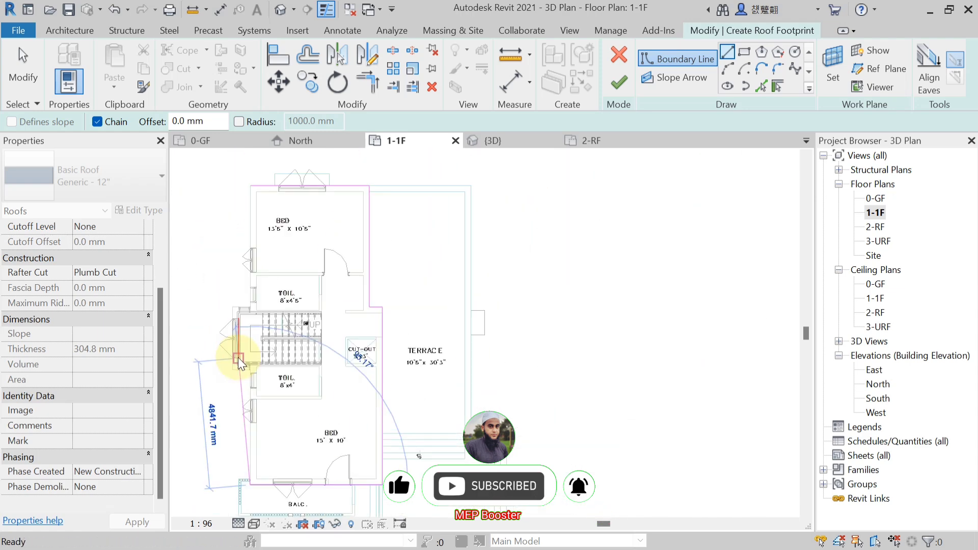
scroll(236, 350, "up", 4)
scroll(260, 391, "up", 5)
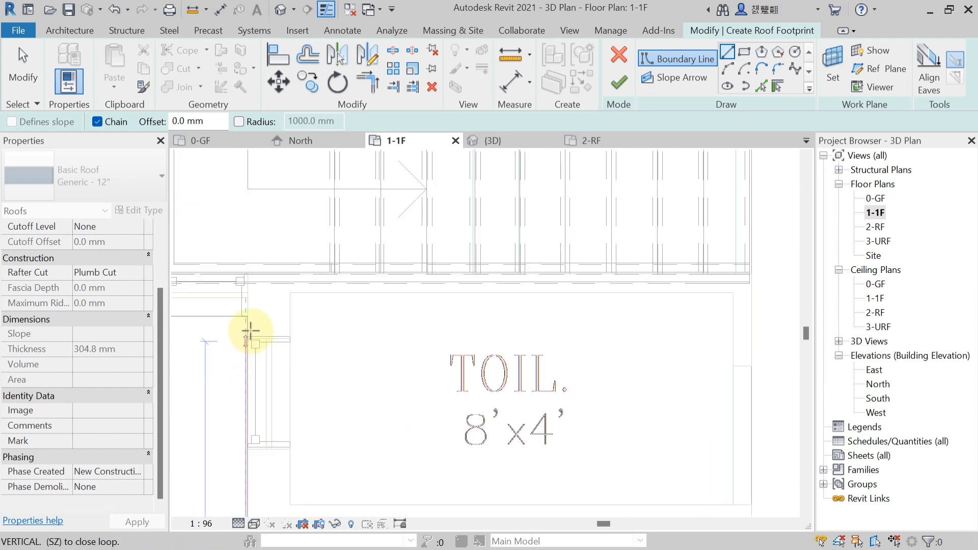
left_click(247, 316)
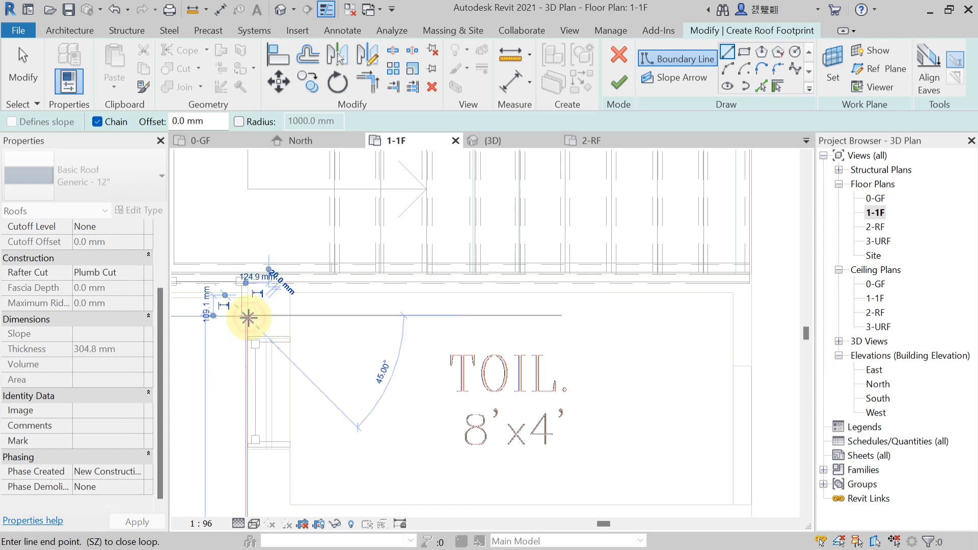
- Trace the roof boundary around the three outer sides of the staircase projection, back to the west wall line
scroll(251, 317, "down", 1)
middle_click_drag(257, 325, 484, 354)
left_click(377, 343)
scroll(377, 343, "down", 2)
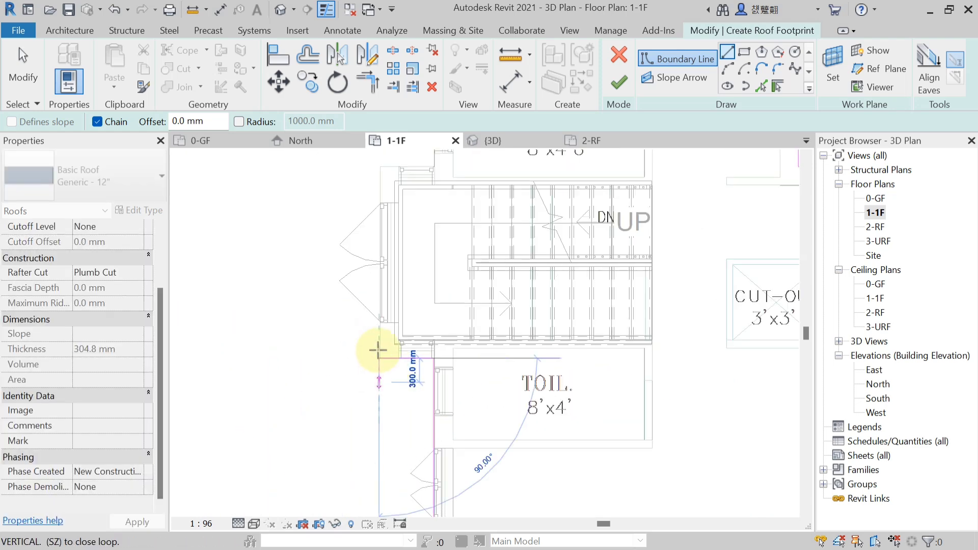
left_click(378, 194)
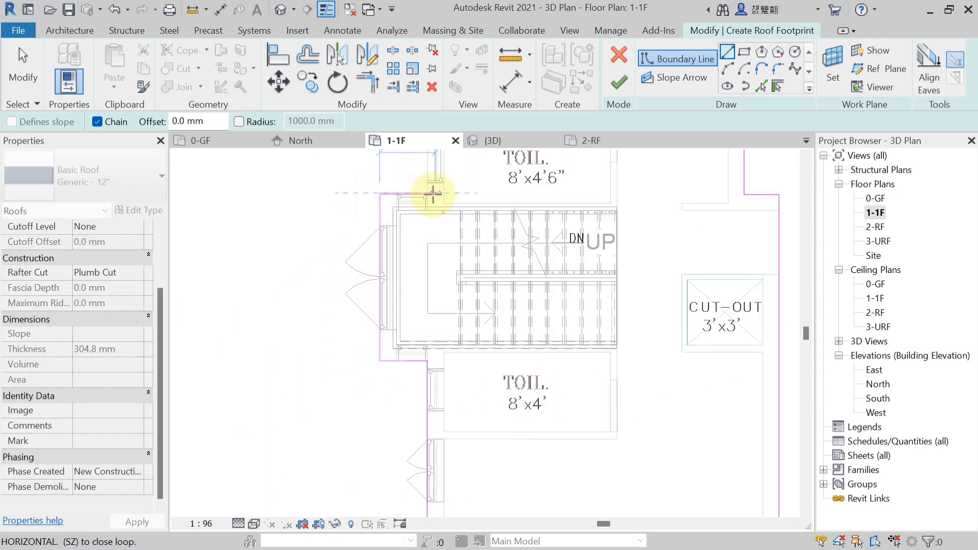
left_click(427, 193)
- Close the roof boundary along the remaining west wall at the starting corner of the north bedroom
scroll(427, 228, "down", 2)
middle_click_drag(427, 228, 403, 427)
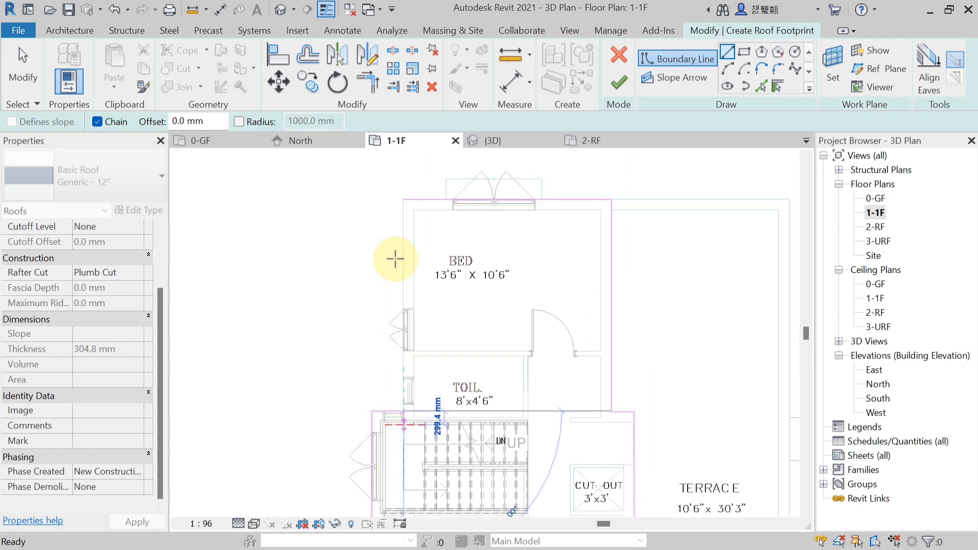
left_click(403, 194)
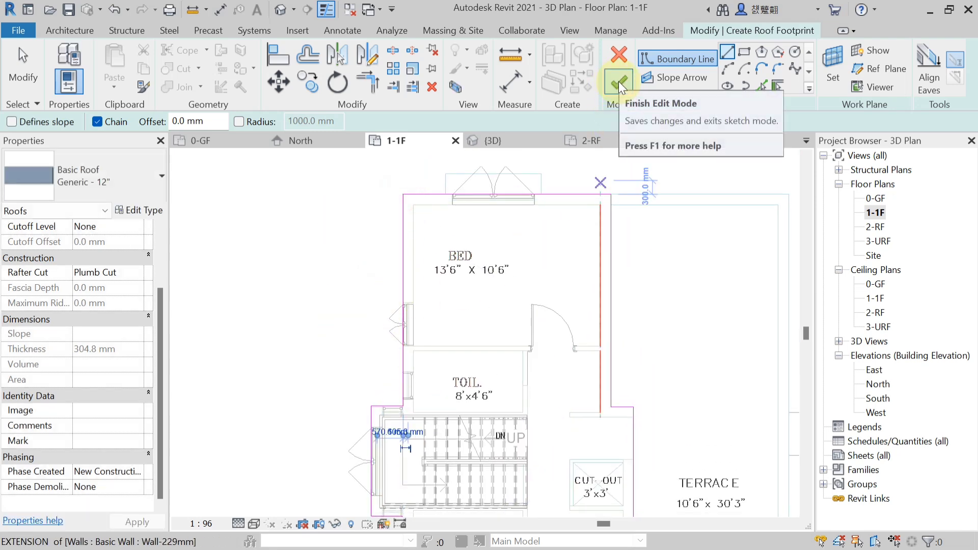
- Check the level heights in the North elevation, return to the 0-GF plan and set the roof's base offset from level to 3658 mm
scroll(295, 277, "down", 1)
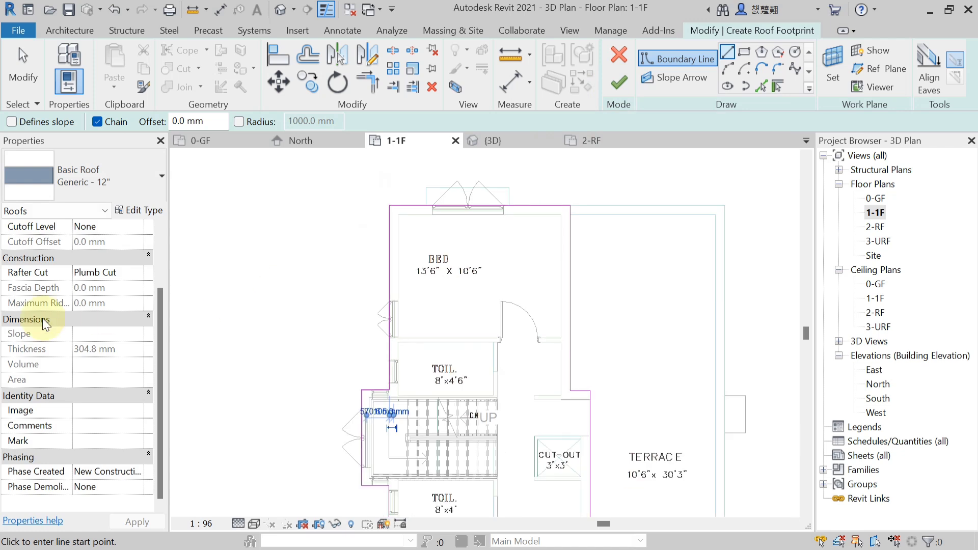
scroll(46, 319, "up", 2)
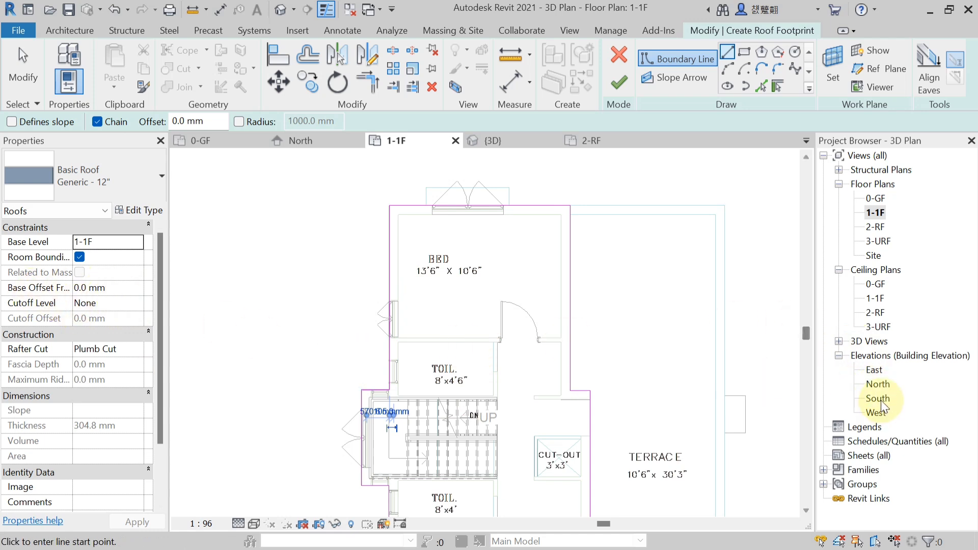
double_click(878, 384)
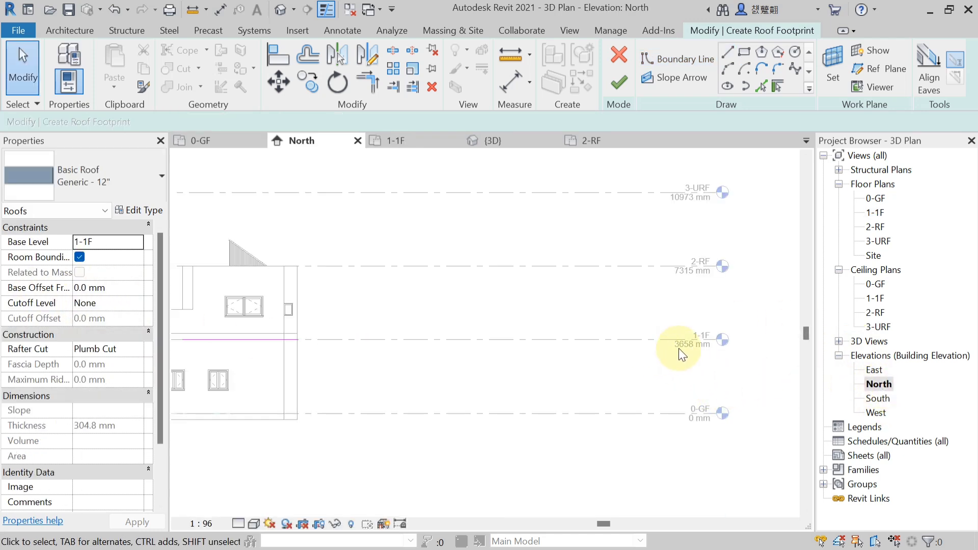
double_click(877, 199)
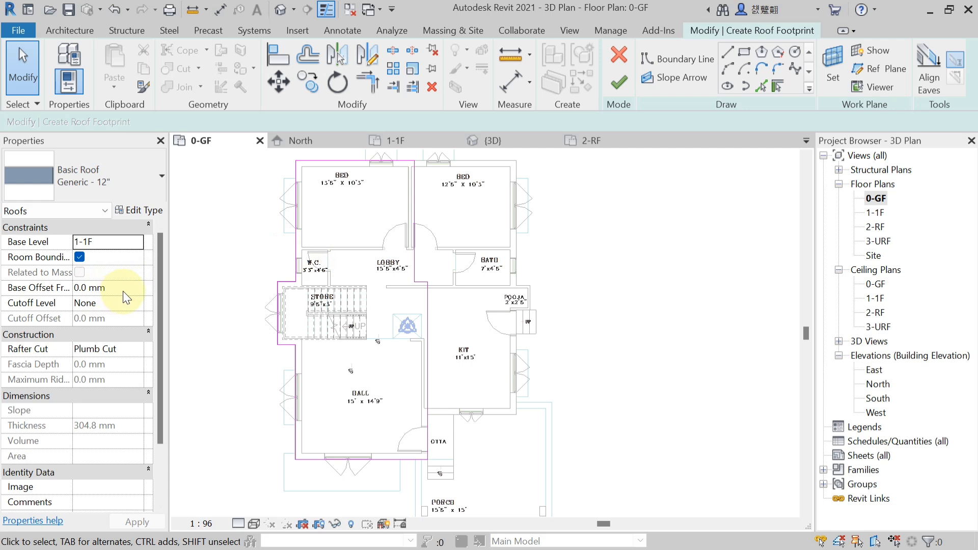
double_click(880, 389)
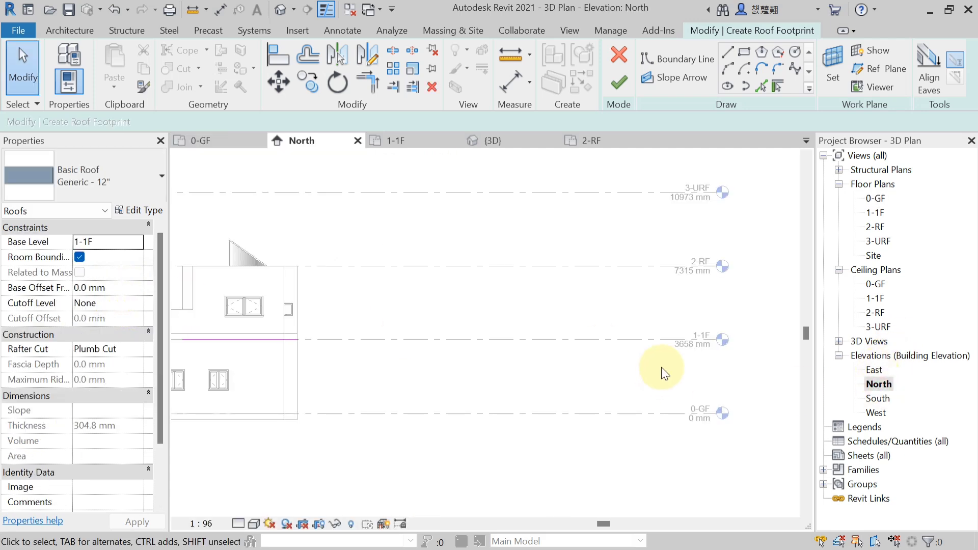
double_click(876, 198)
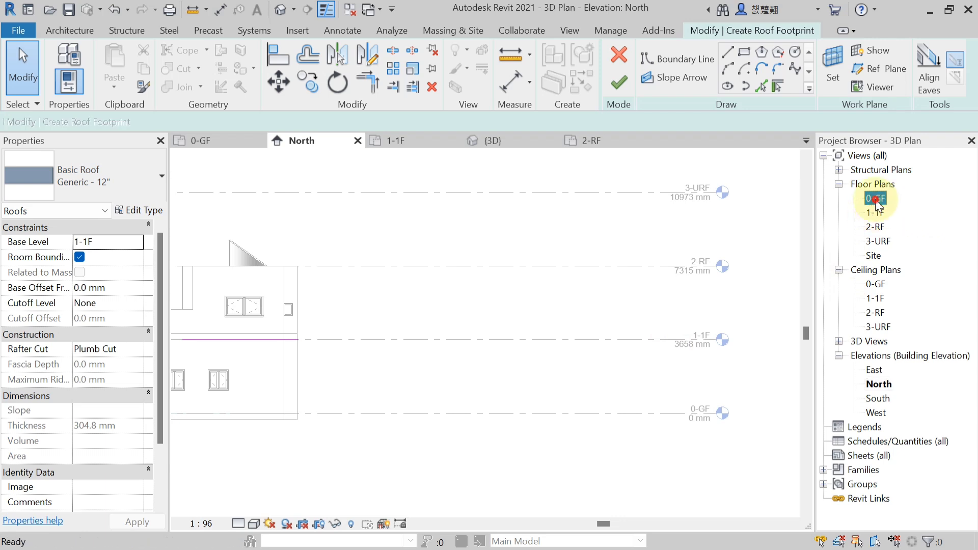
left_click(124, 289)
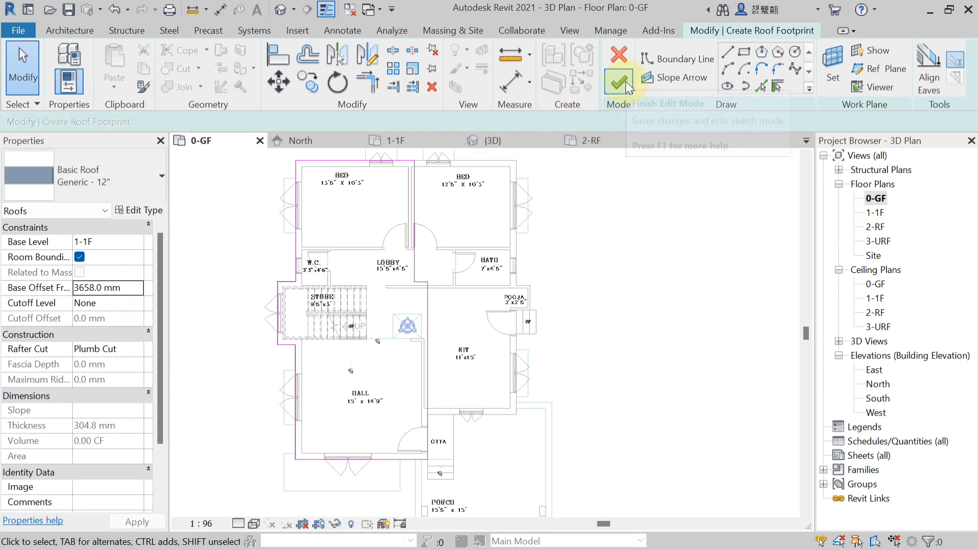
- Complete the roof footprint sketch from the 1-1F floor plan and show the finished roof in the 3D view
double_click(872, 213)
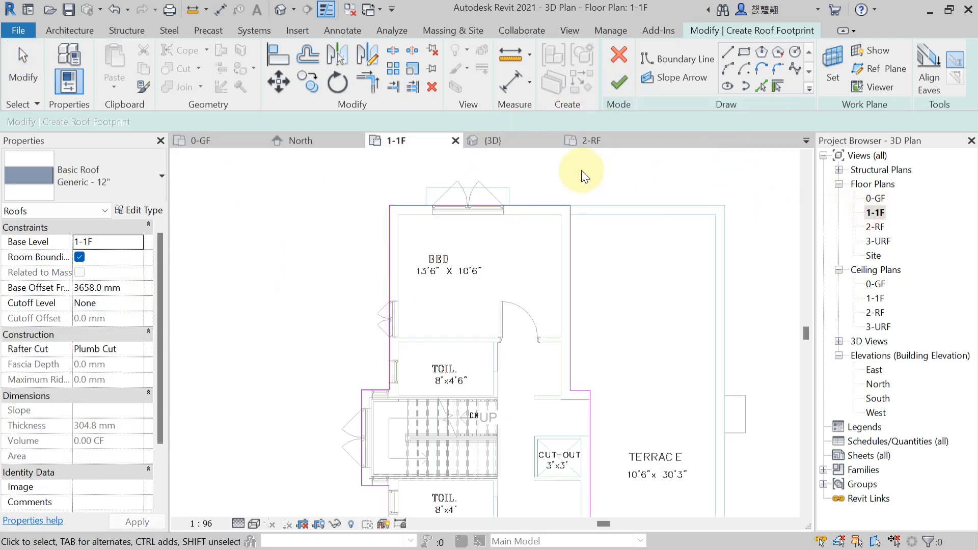
left_click(621, 81)
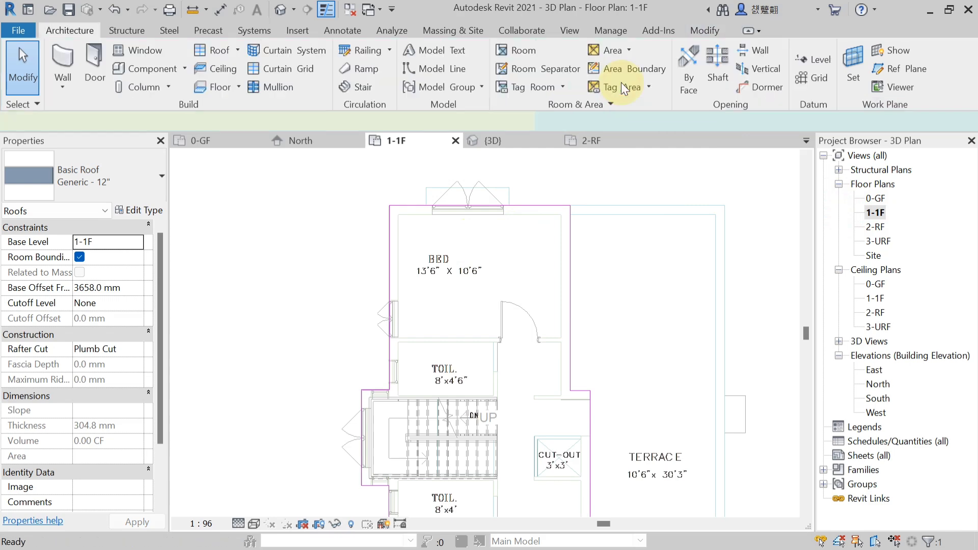
left_click(534, 144)
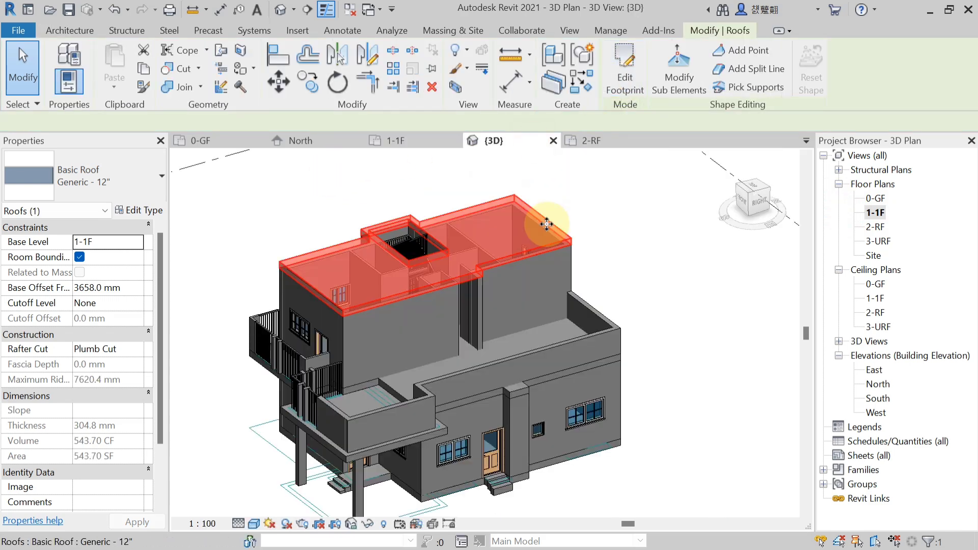
left_click(652, 273)
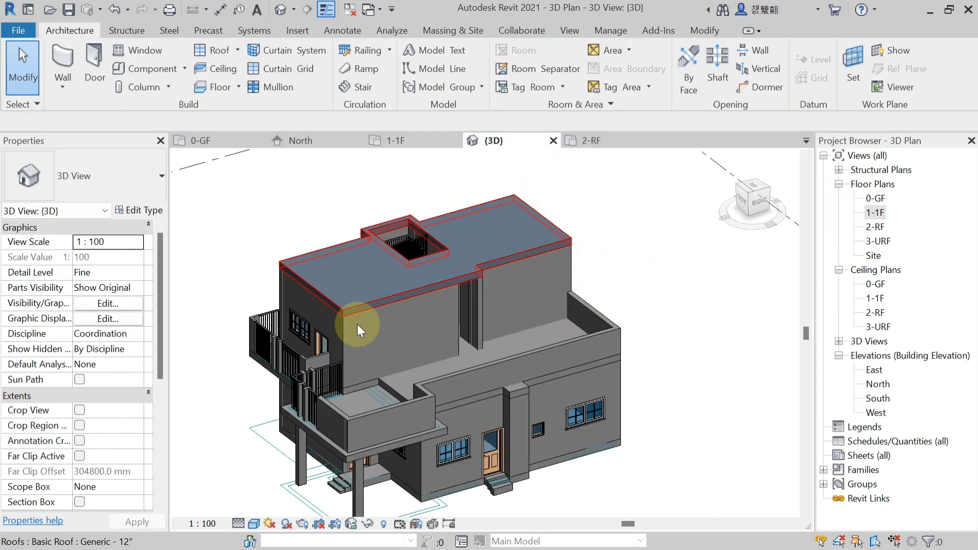
- Examine the roof and its stair opening in 3D, and check the roof against the level lines in the North elevation
middle_click_drag(354, 323, 648, 305, "shift")
scroll(474, 286, "up", 3)
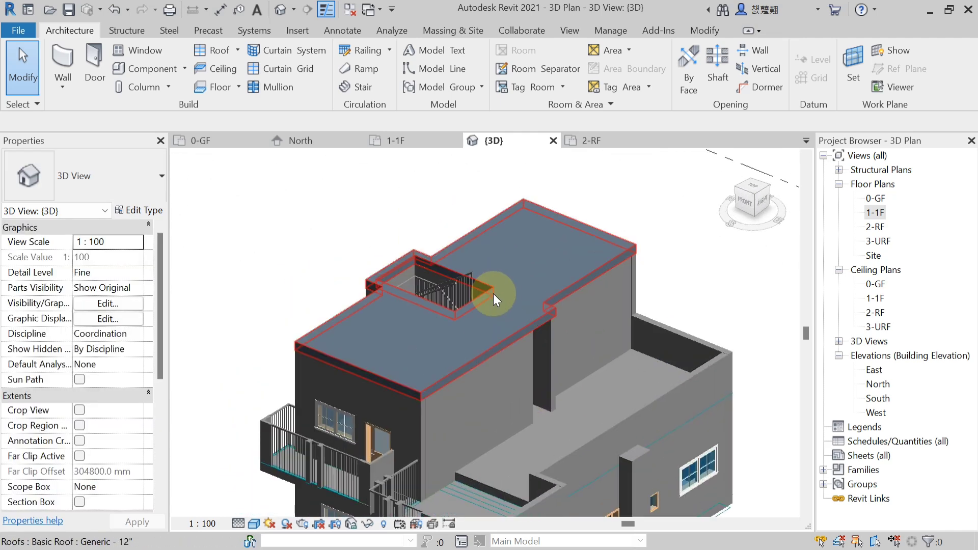
scroll(457, 233, "down", 3)
middle_click_drag(457, 233, 924, 270, "shift")
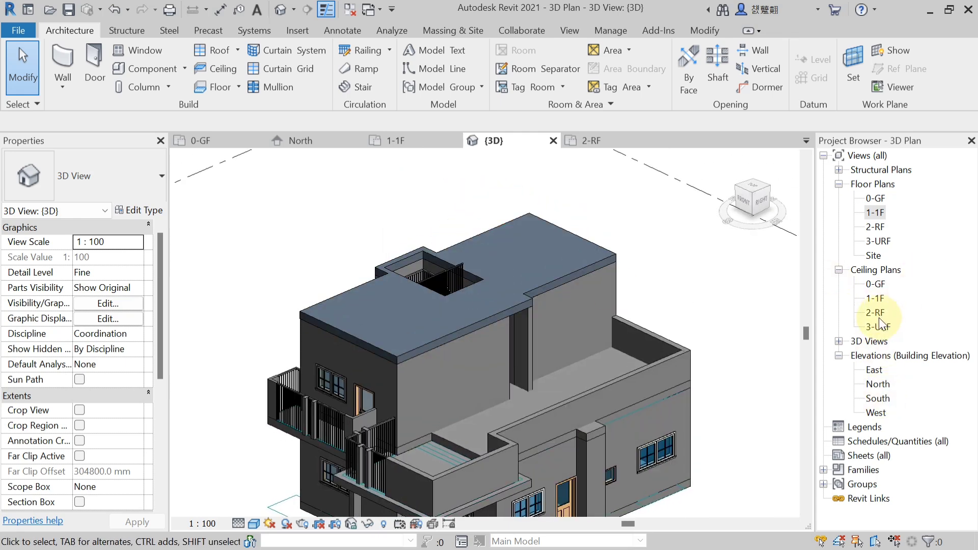
double_click(879, 387)
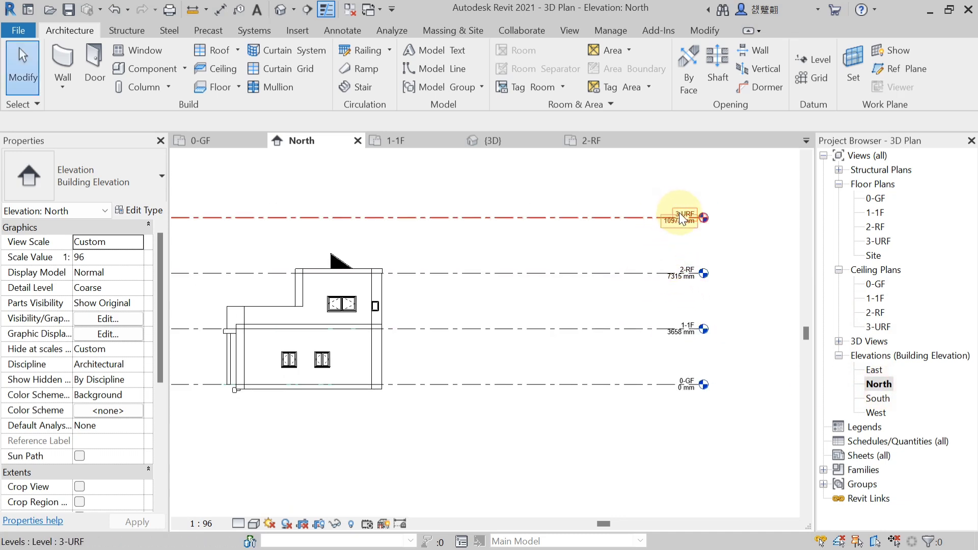
scroll(677, 220, "up", 2)
scroll(692, 211, "down", 2)
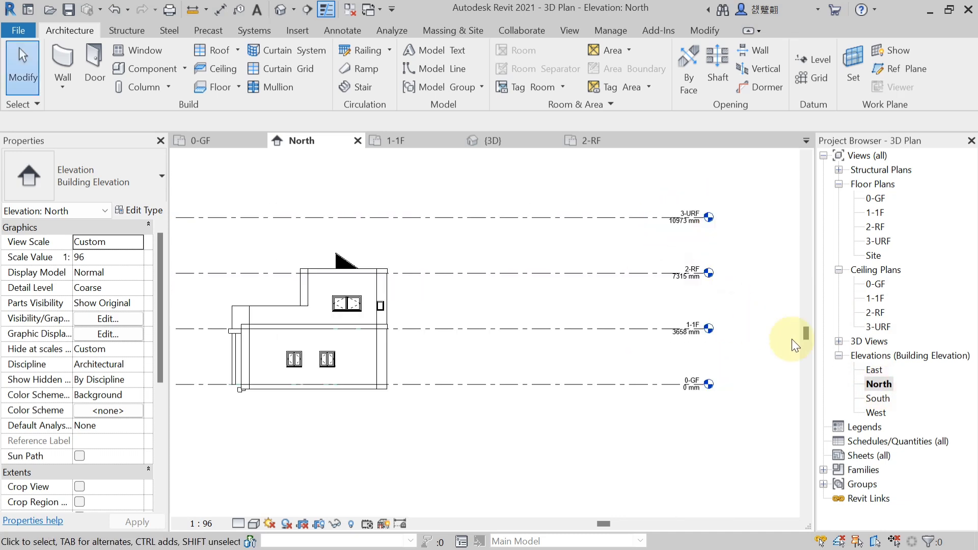
left_click(526, 147)
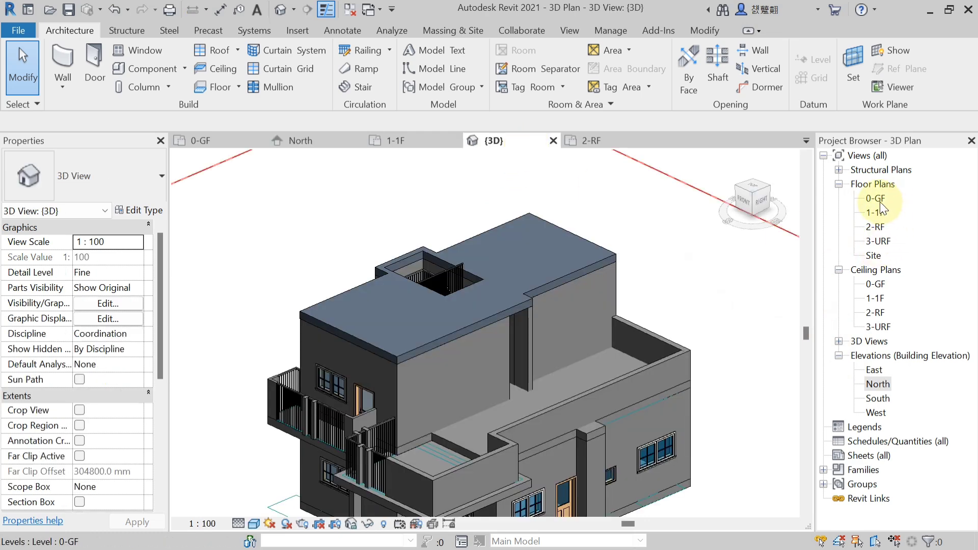
- Start a wall in the 2-RF floor plan using the basic wall type Wall-229mm, reaching up to level 3-URF
double_click(877, 227)
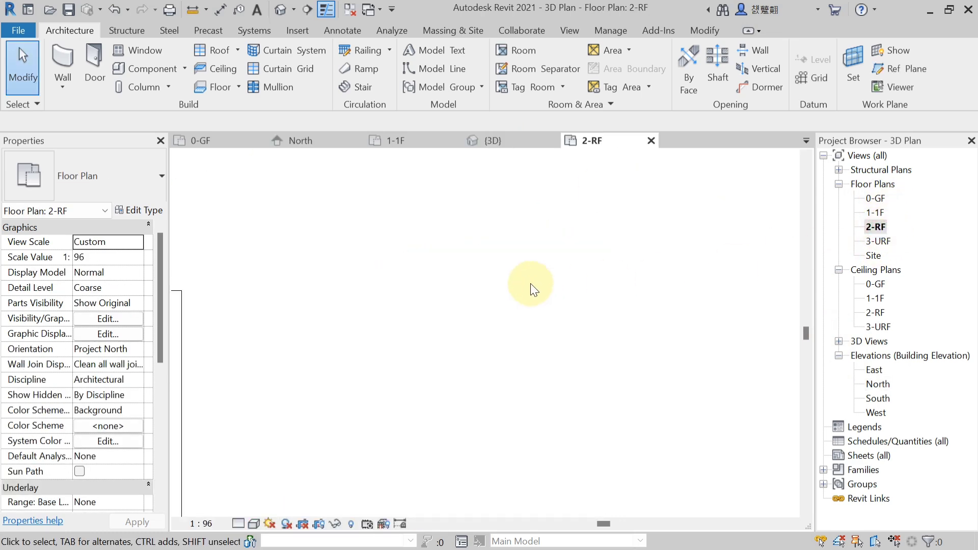
scroll(408, 365, "up", 5)
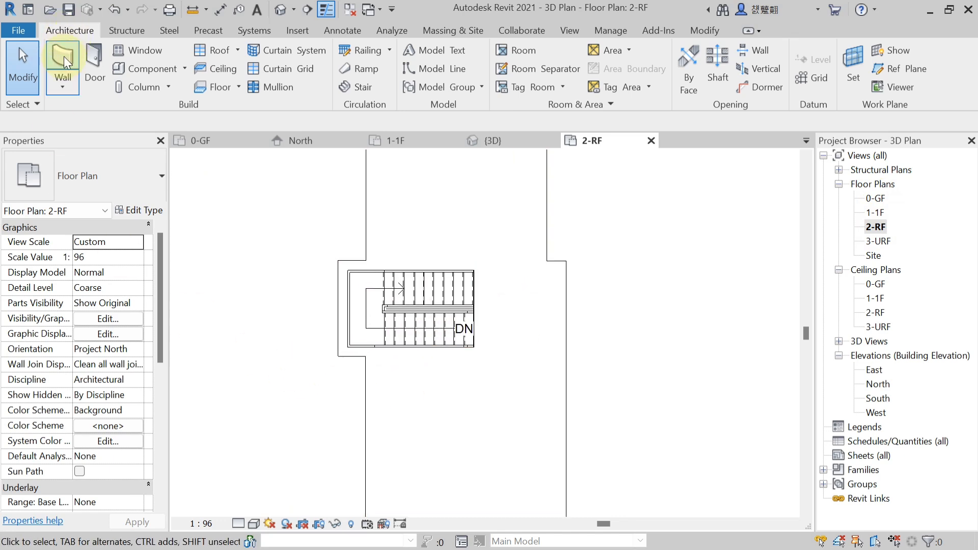
key("w")
key("a")
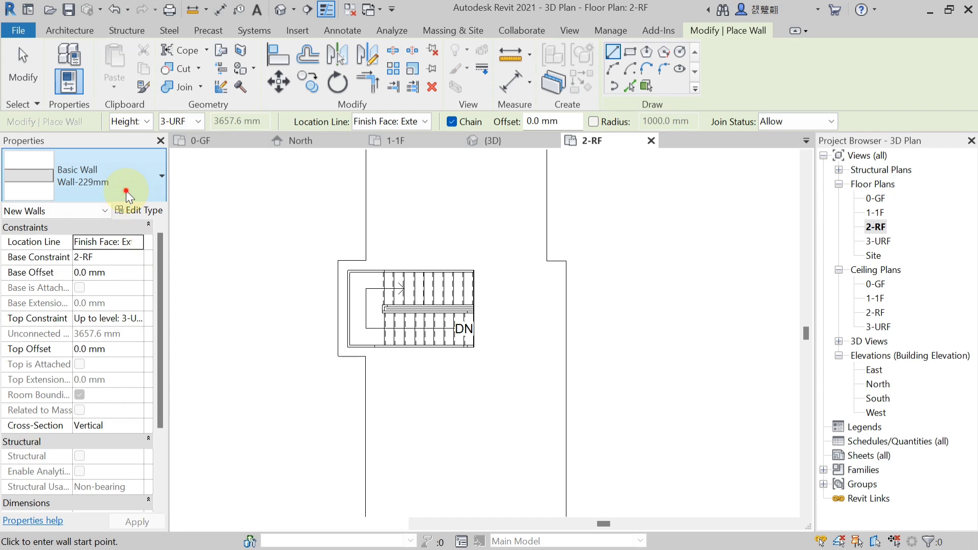
left_click(122, 201)
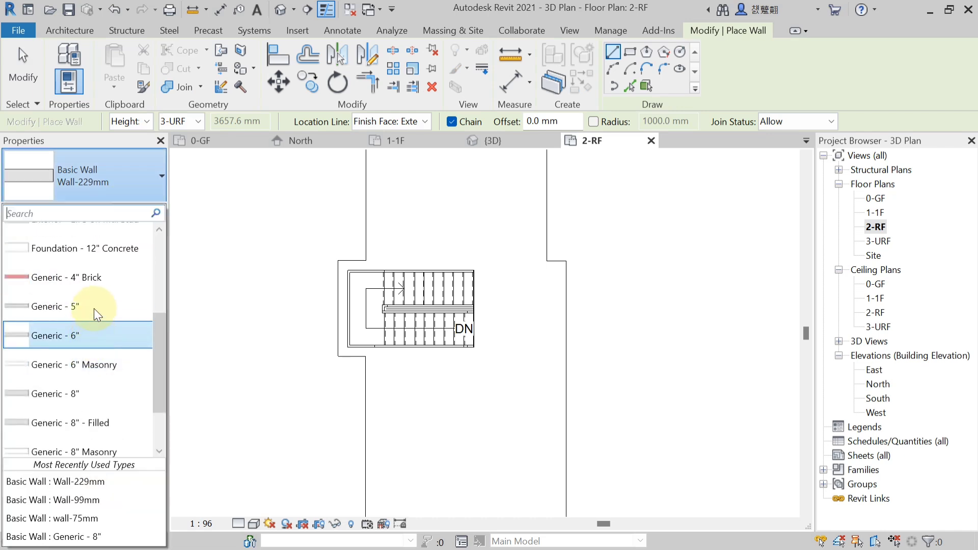
scroll(94, 308, "down", 2)
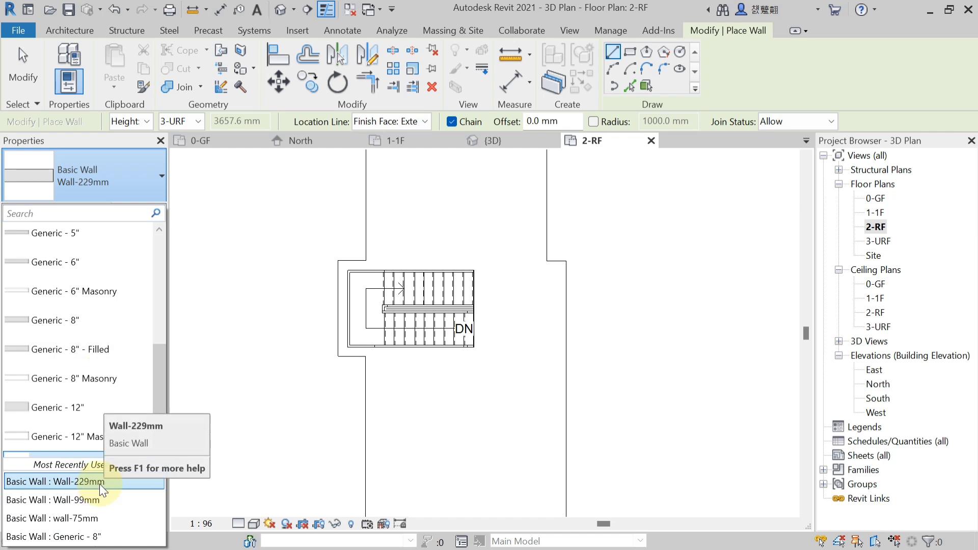
left_click(76, 481)
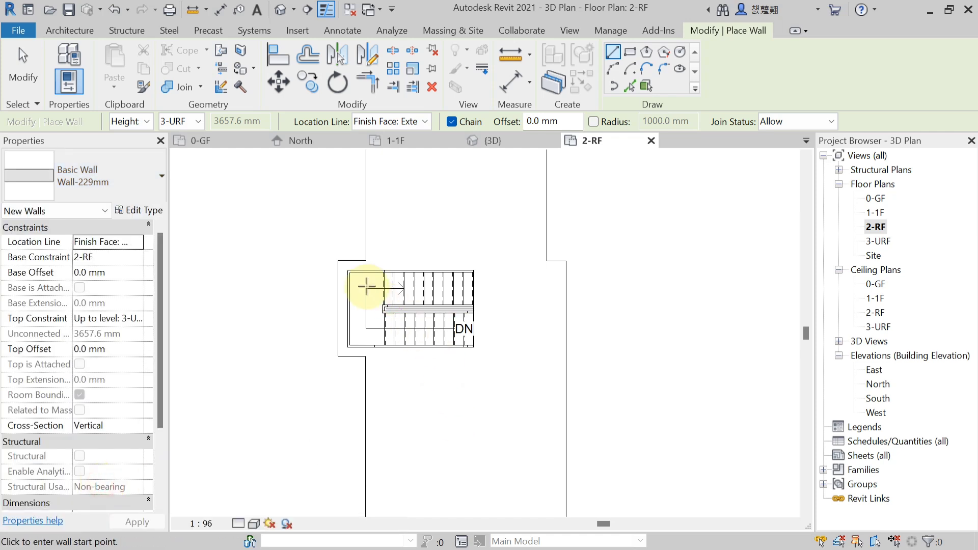
- Draw four connected walls around the stair opening, following the roof projection's outer edge on the west, north and south sides
left_click(338, 261)
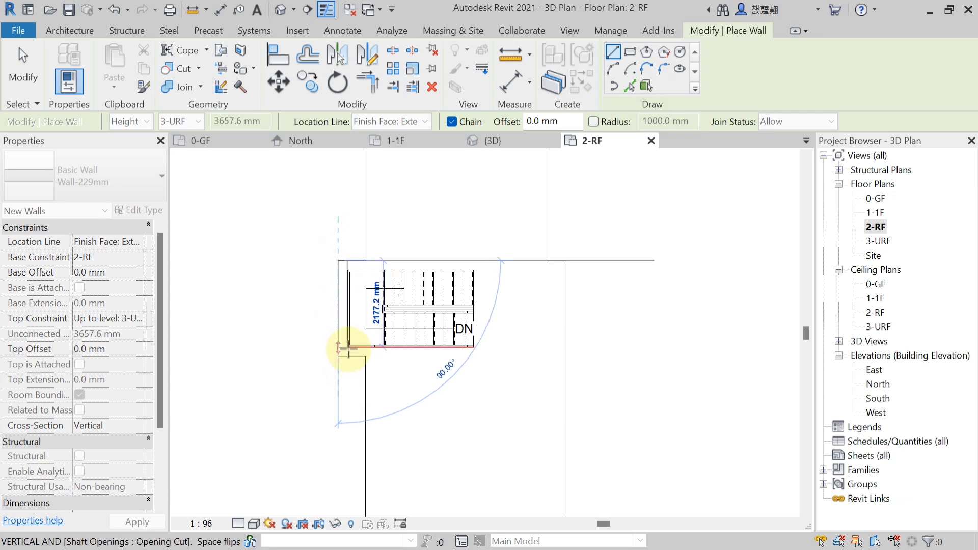
scroll(337, 377, "up", 2)
left_click(336, 359)
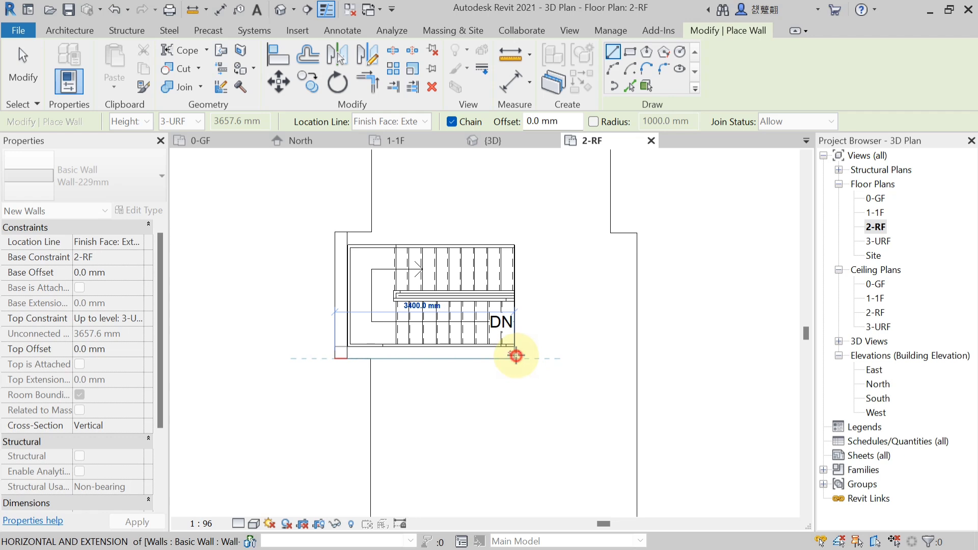
left_click(515, 357)
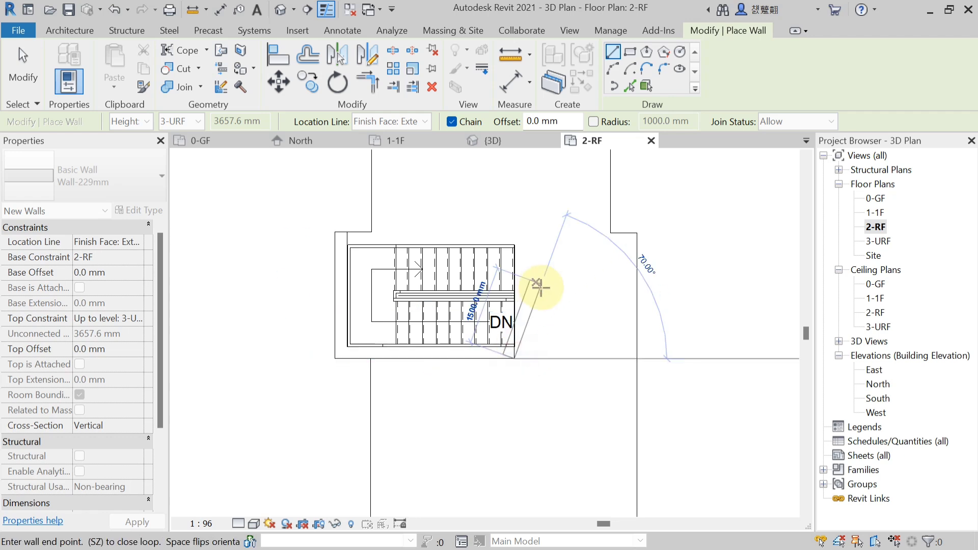
left_click(515, 232)
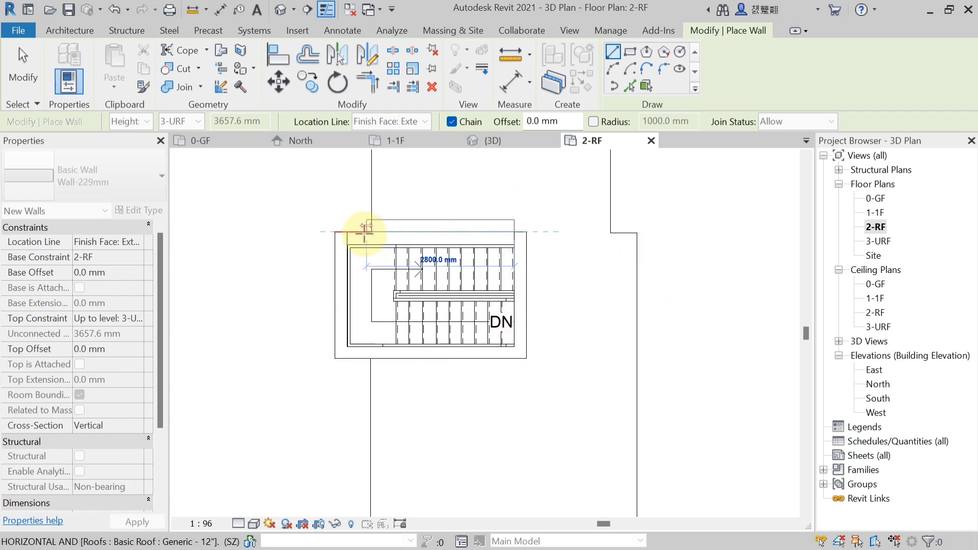
left_click(347, 235)
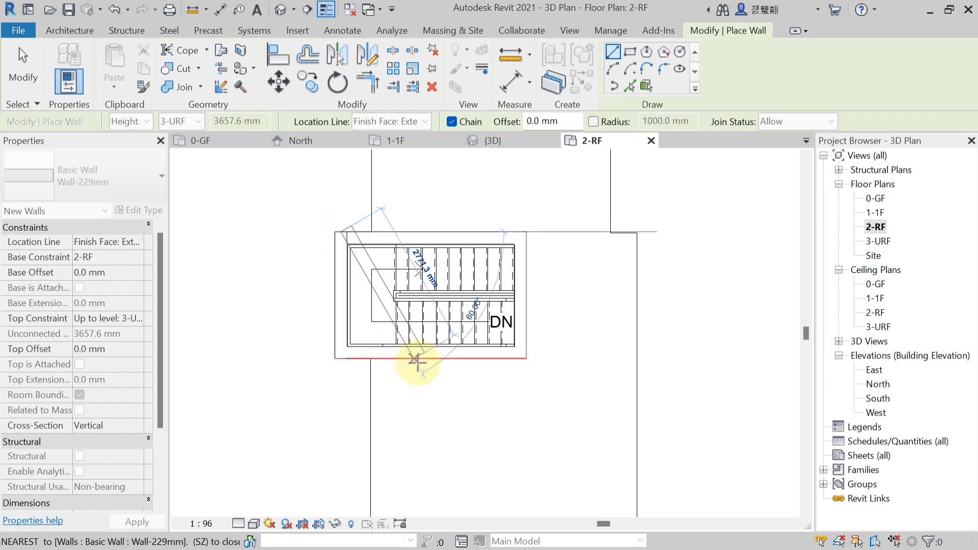
key("Escape")
key("Escape")
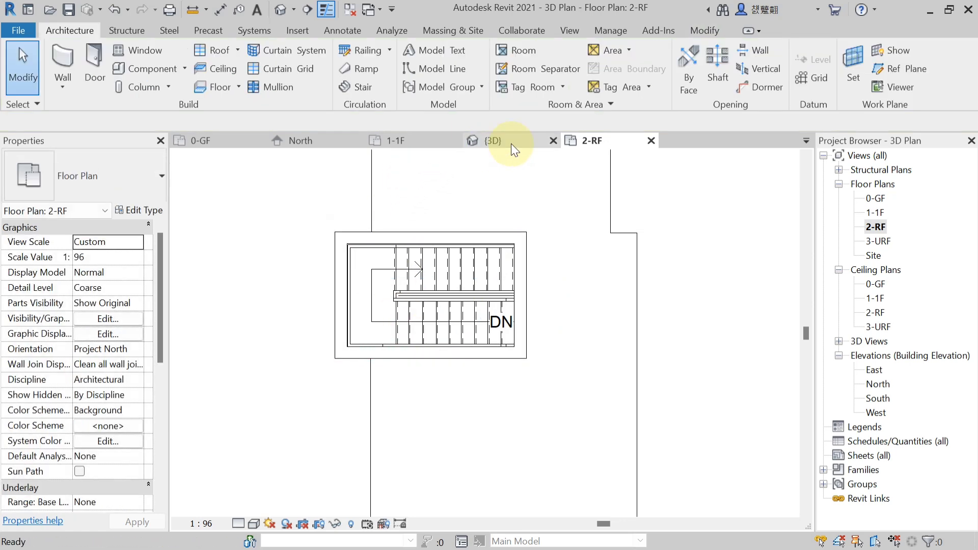
- Inspect the new staircase enclosure walls above the roof in the 3D view
left_click(512, 144)
middle_click_drag(441, 269, 601, 268, "shift")
scroll(380, 352, "up", 2)
middle_click_drag(422, 344, 411, 396)
middle_click_drag(524, 360, 522, 270, "shift")
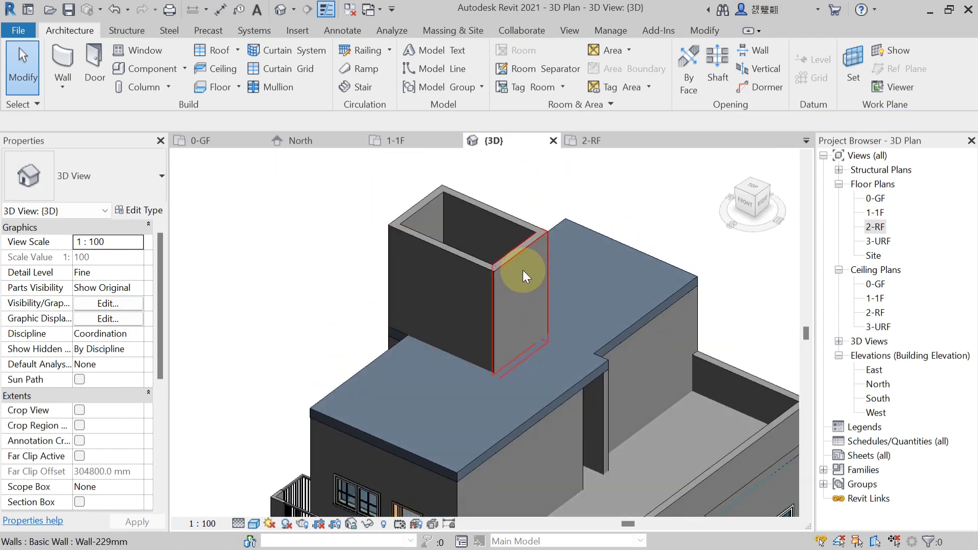
- Start a door in the 2-RF floor plan, choosing type "door" of the Door-Exterior-Single-Entry-Half Flat Glass-Wood_Clad family
double_click(875, 226)
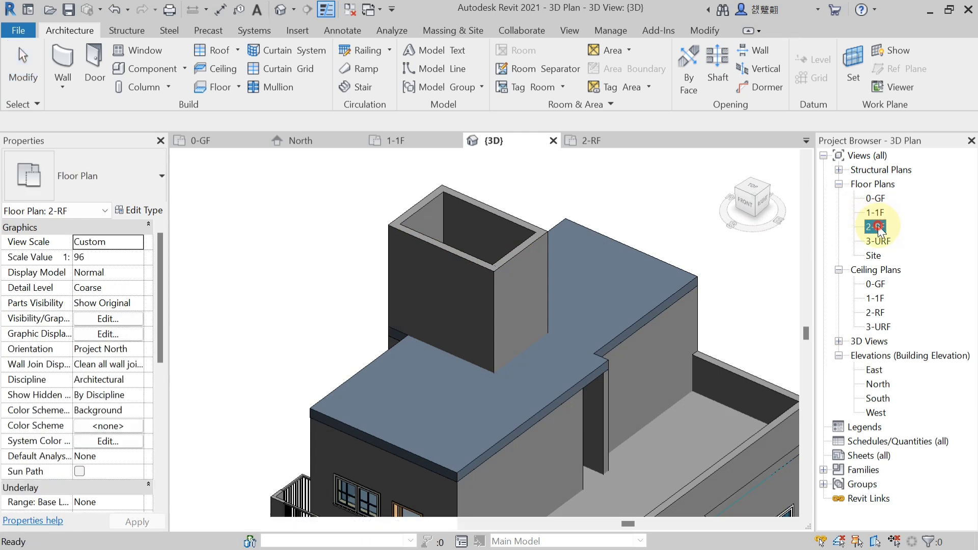
middle_click_drag(465, 292, 411, 285)
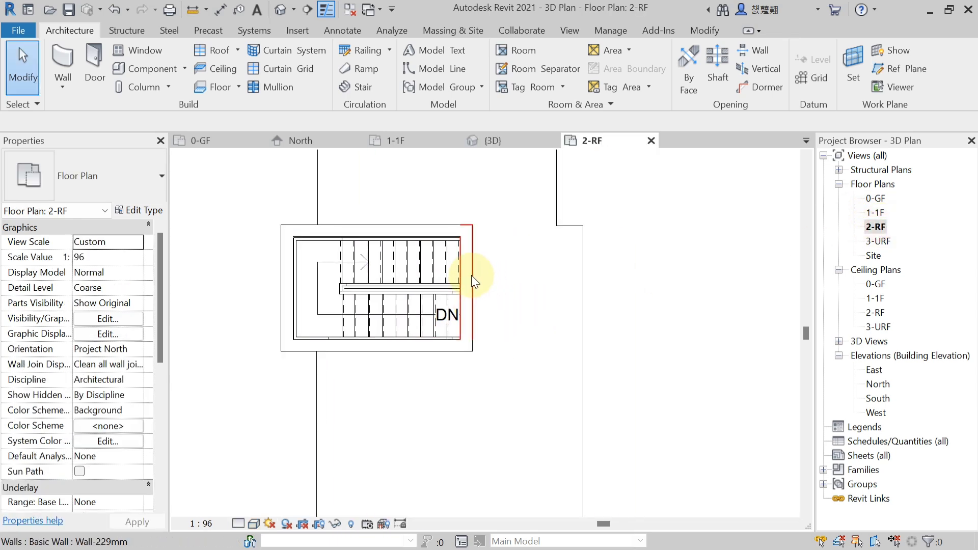
left_click(98, 59)
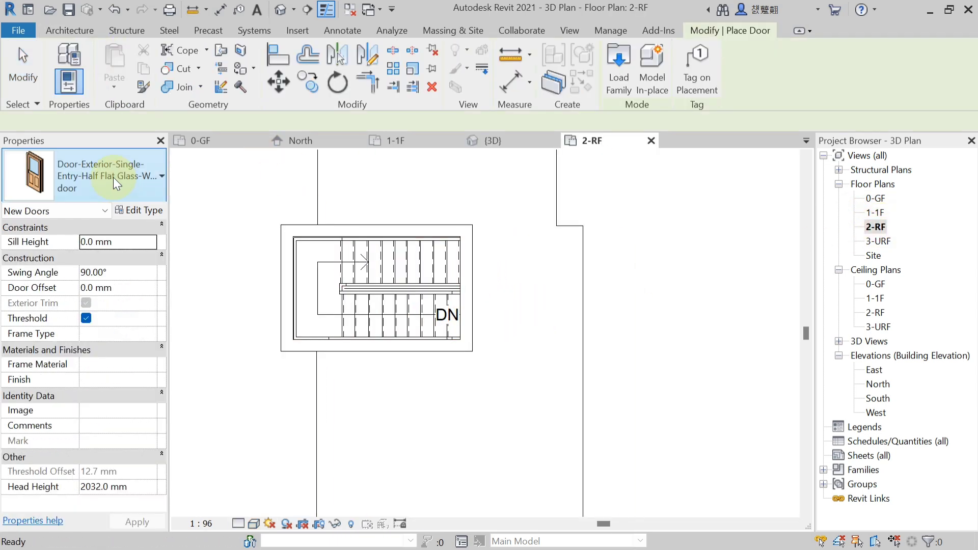
left_click(114, 182)
scroll(85, 243, "up", 1)
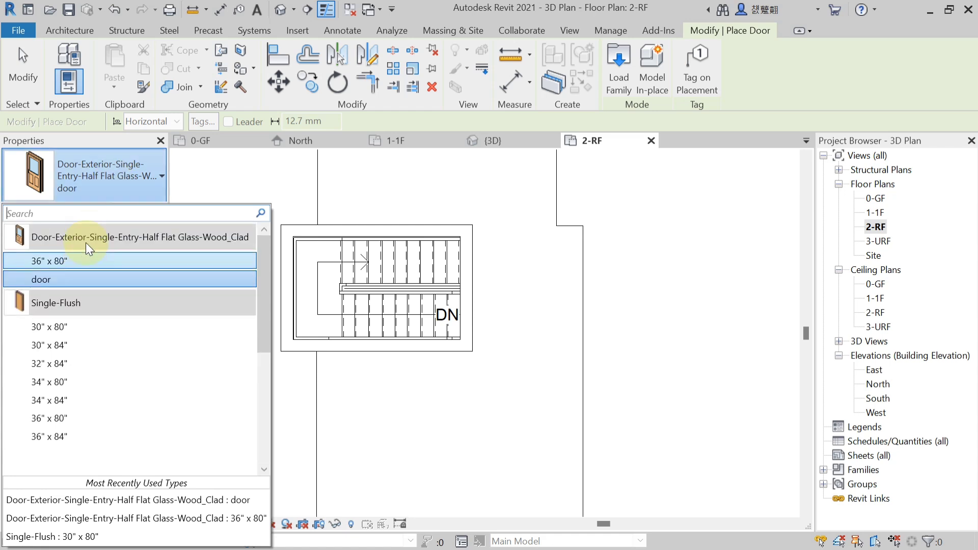
left_click(82, 279)
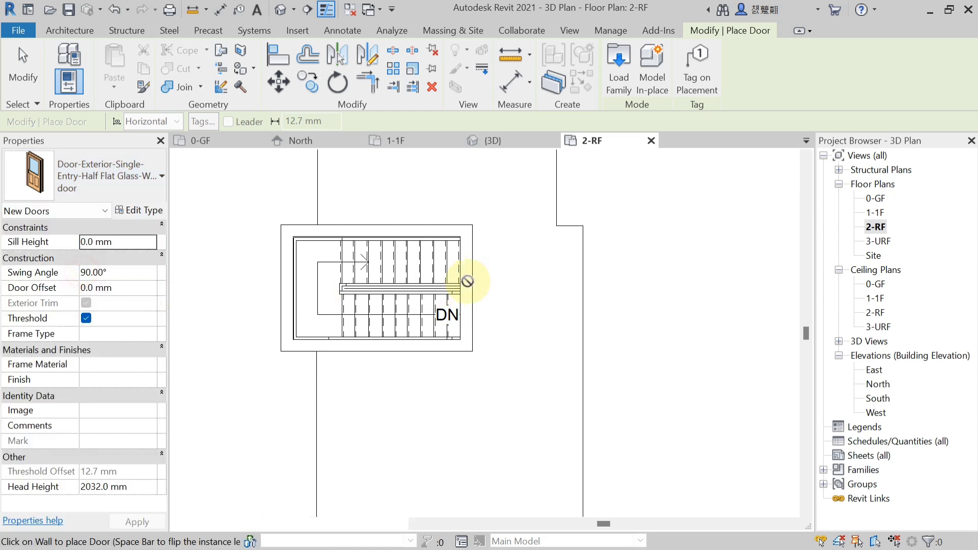
- Place the door in the east wall of the staircase enclosure, centred about 600 mm from the north wall's inner side
scroll(471, 279, "up", 1)
scroll(455, 273, "up", 1)
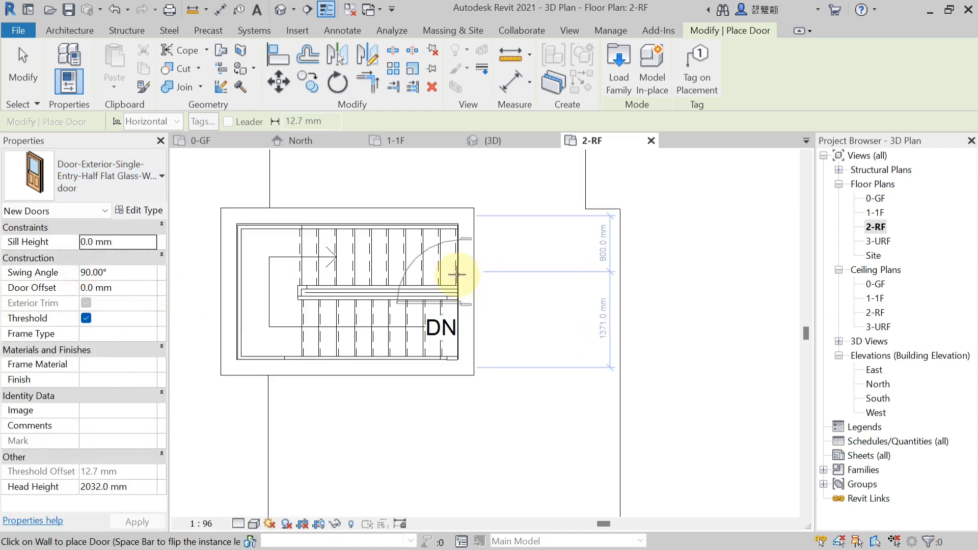
scroll(456, 257, "up", 1)
left_click(457, 258)
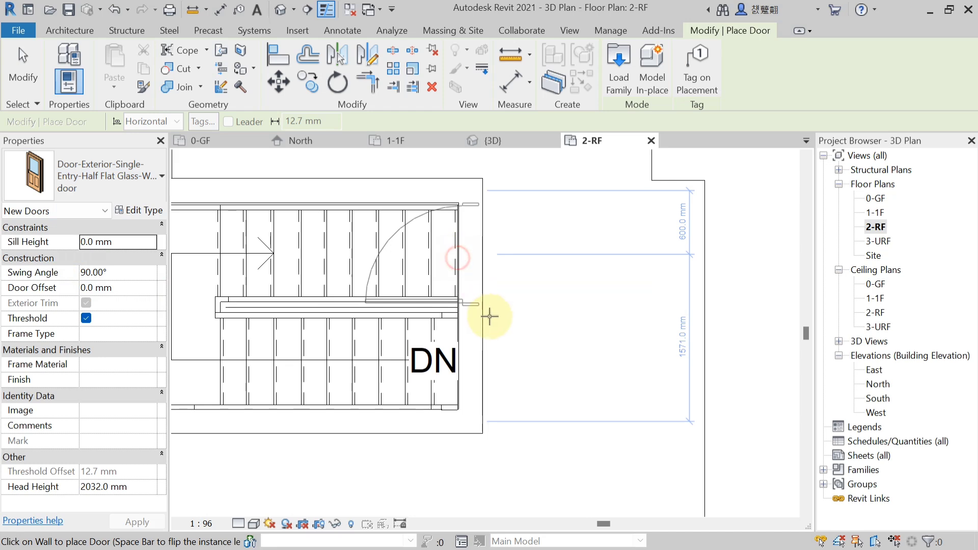
key("Escape")
key("Escape")
left_click(474, 301)
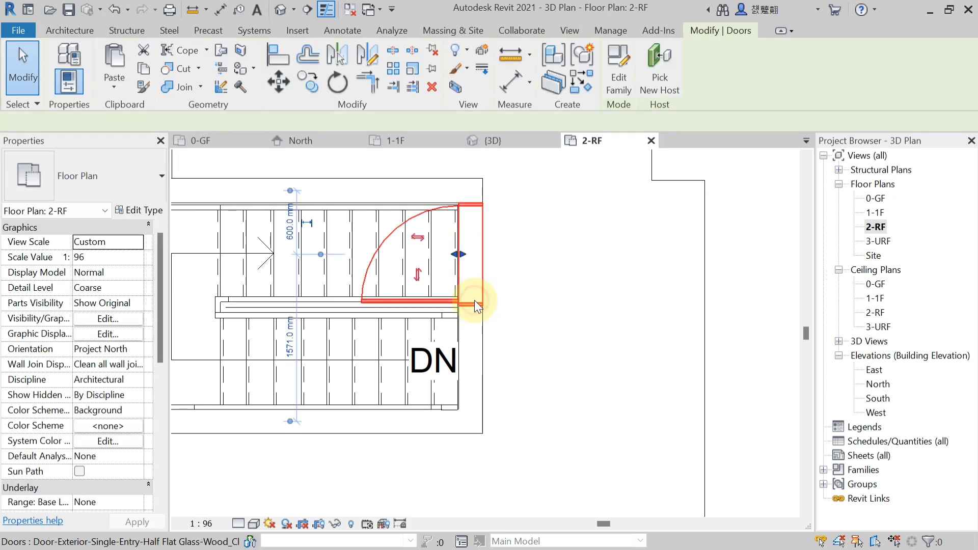
key("Escape")
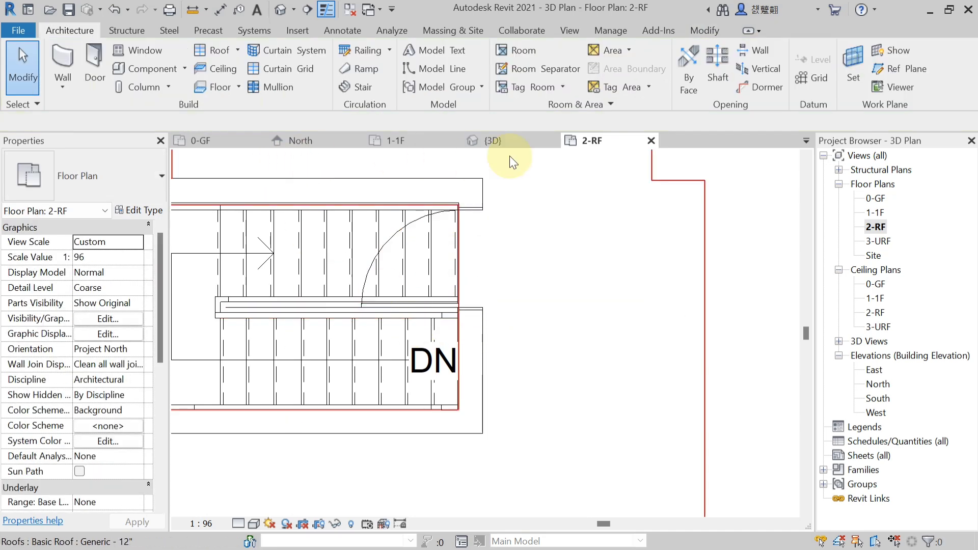
- Inspect the door in the 3D view and check the base and top constraints of the staircase enclosure's east wall
left_click(534, 146)
middle_click_drag(607, 347, 508, 234, "shift")
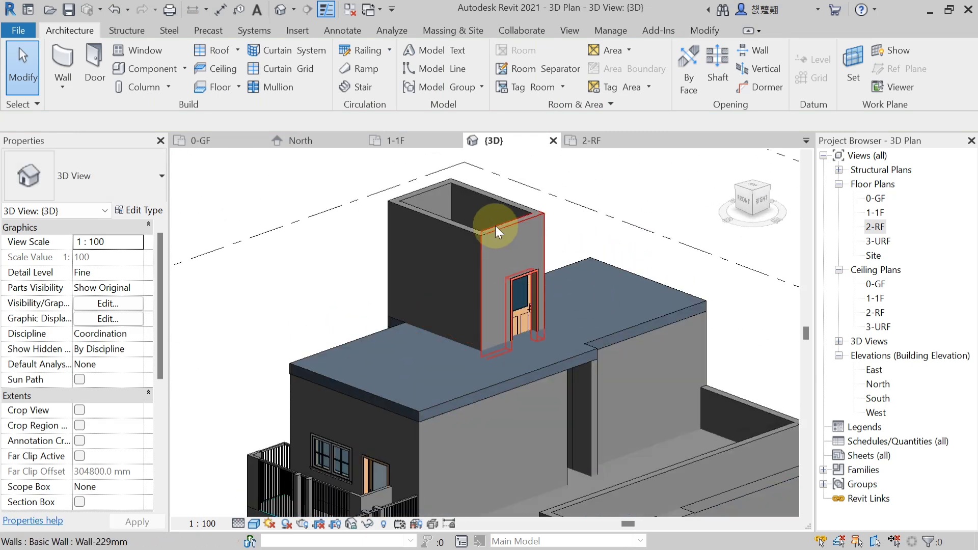
left_click(495, 225)
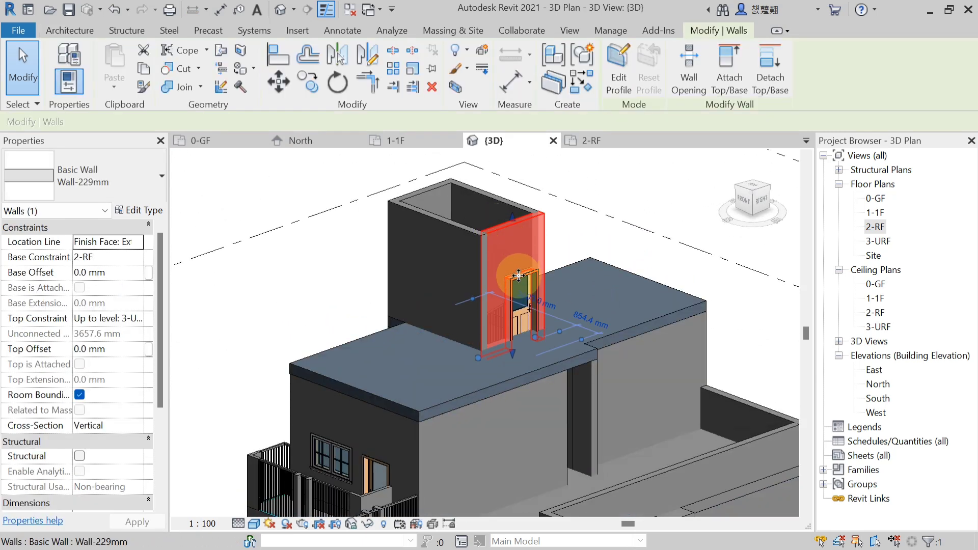
key("Escape")
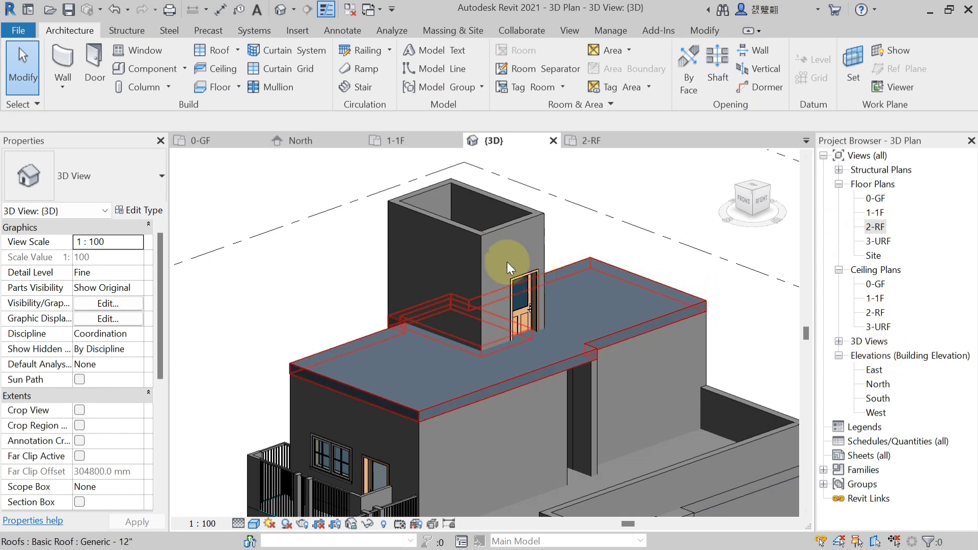
left_click(498, 245)
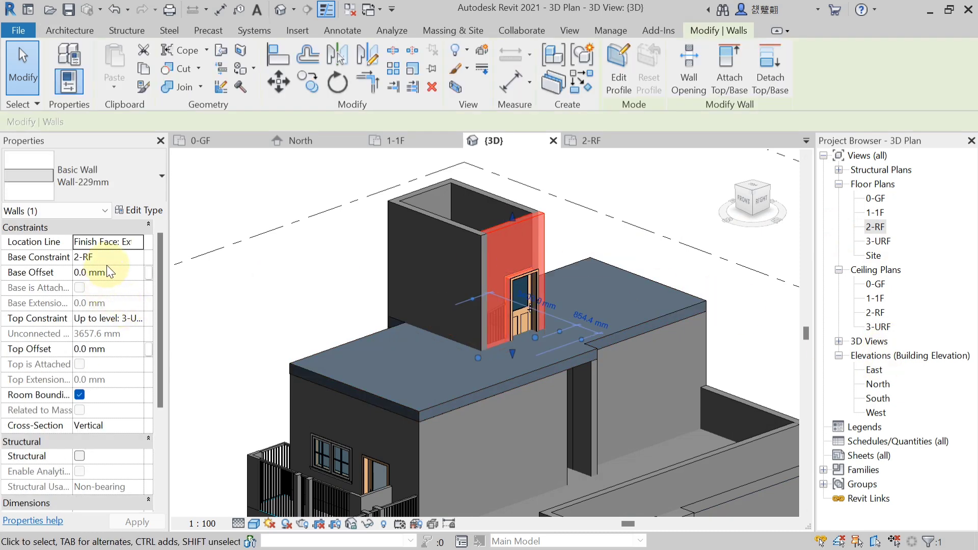
scroll(106, 258, "down", 1)
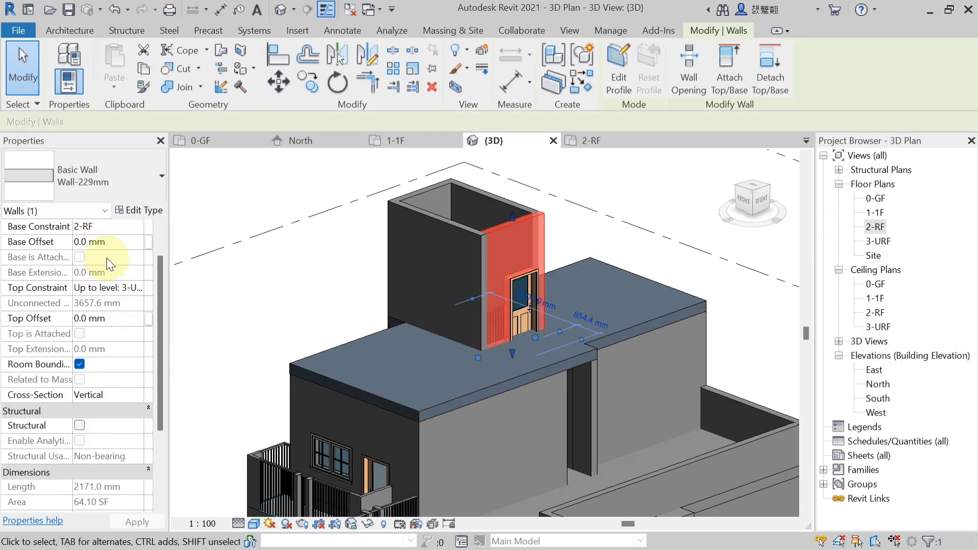
scroll(99, 255, "up", 1)
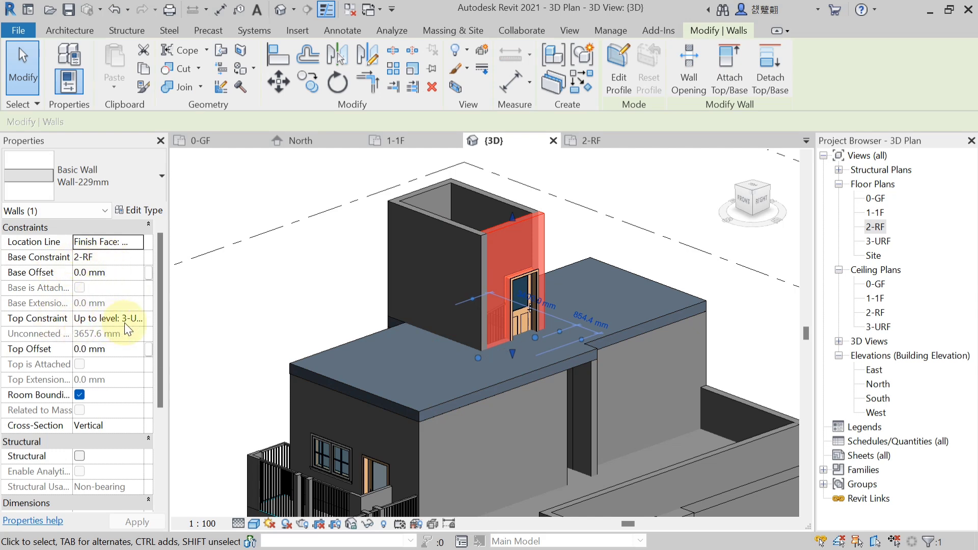
key("Escape")
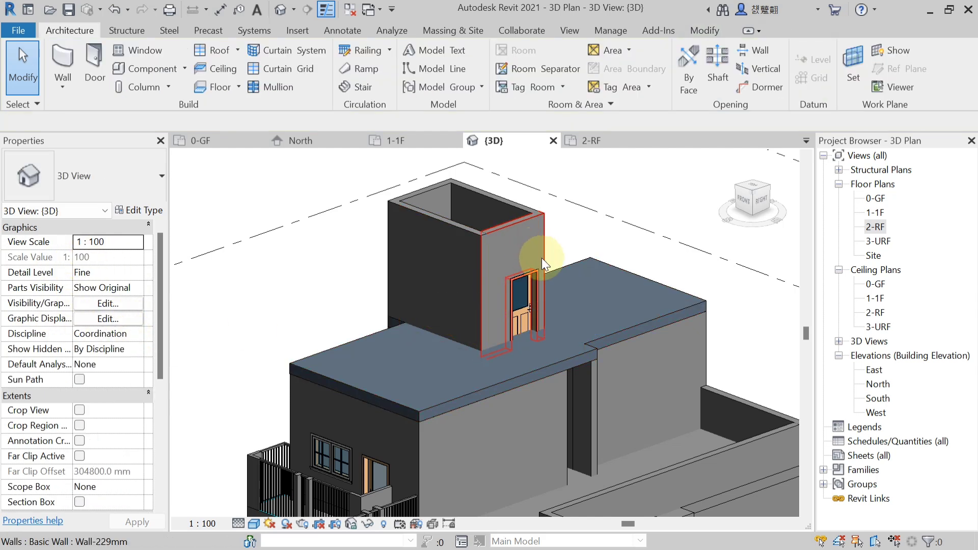
middle_click_drag(494, 210, 478, 254, "shift")
middle_click_drag(491, 197, 442, 206)
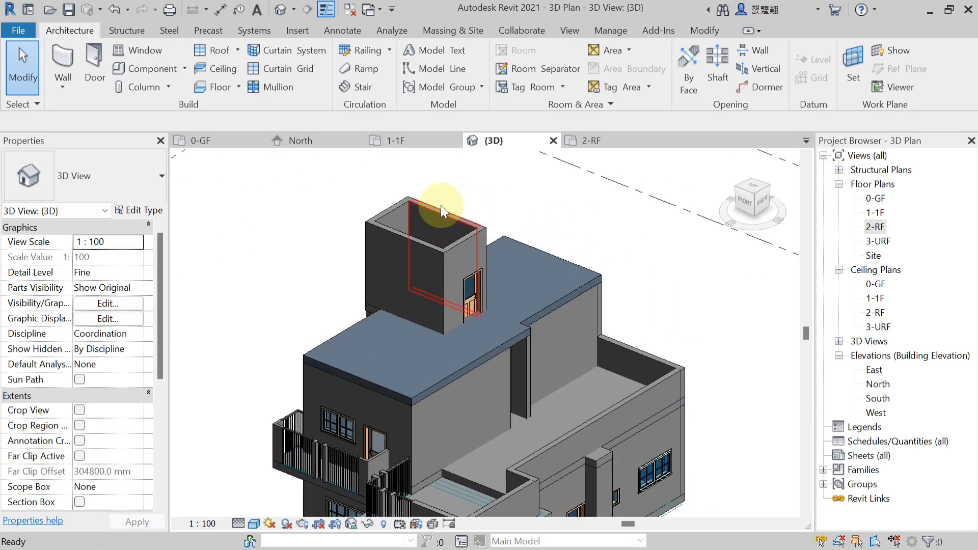
- In the 2-RF floor plan, create a roof by footprint with Defines slope enabled, using a rectangular boundary around the staircase enclosure's outer faces, about 3629 by 2400 mm
double_click(876, 228)
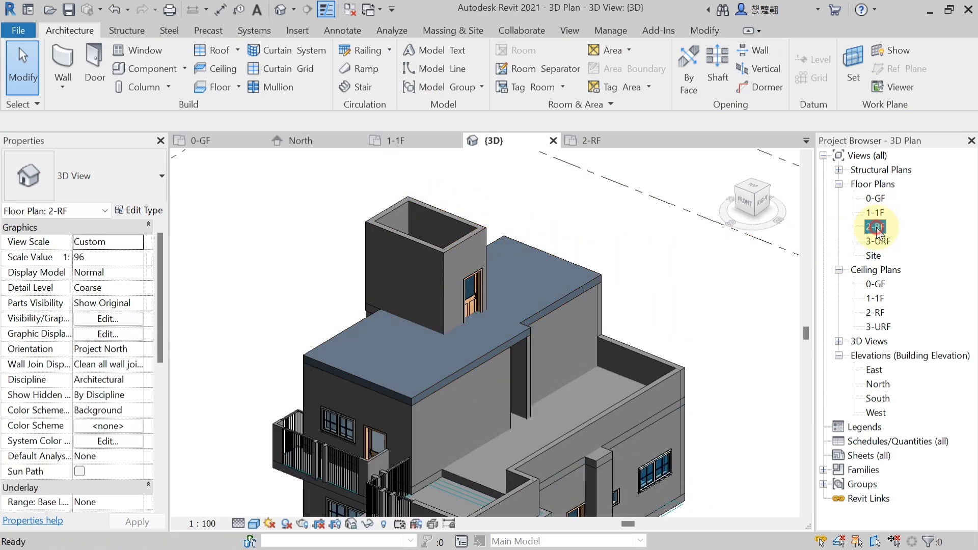
scroll(512, 279, "down", 5)
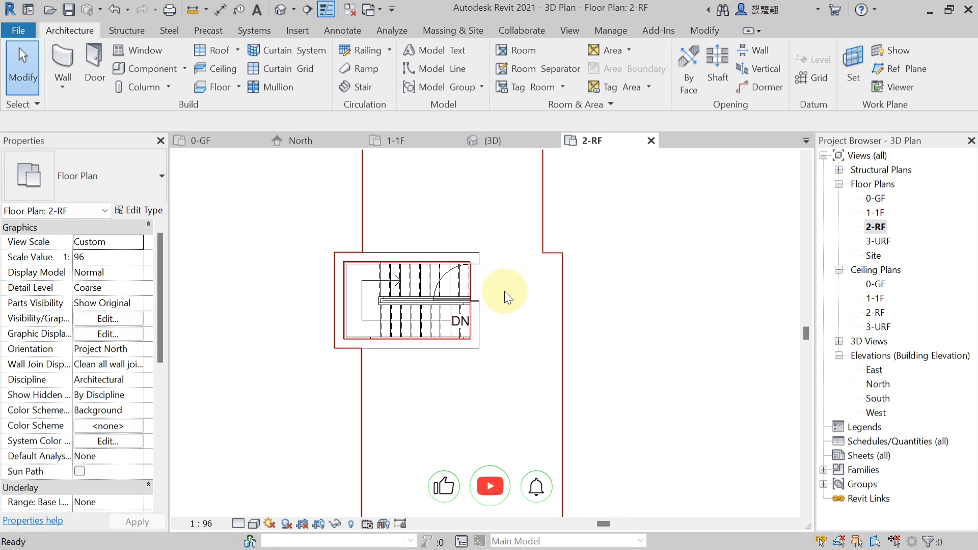
double_click(885, 238)
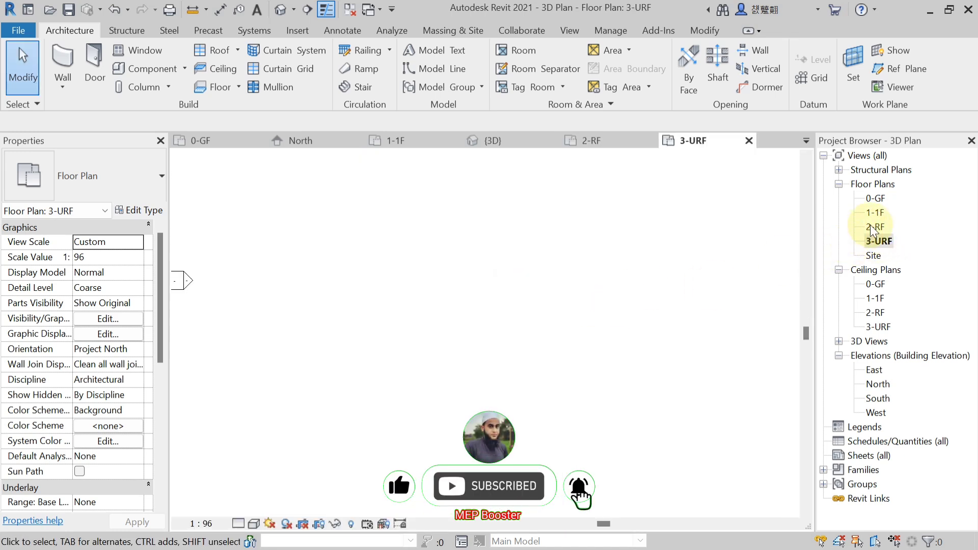
double_click(874, 227)
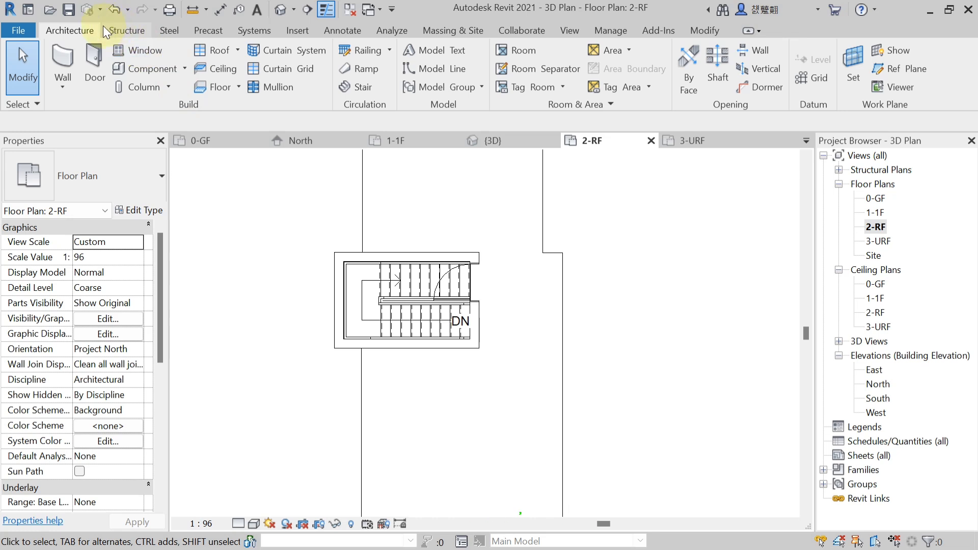
left_click(237, 50)
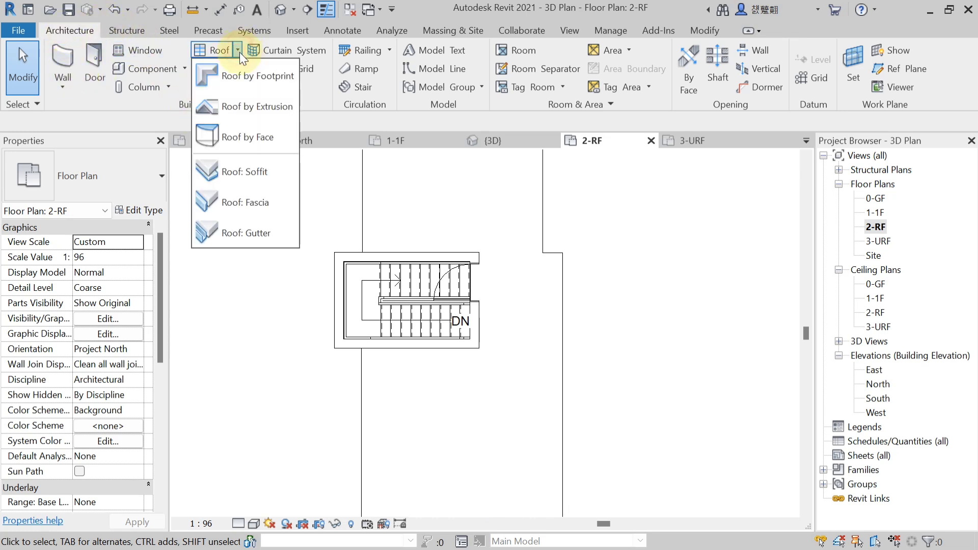
left_click(256, 84)
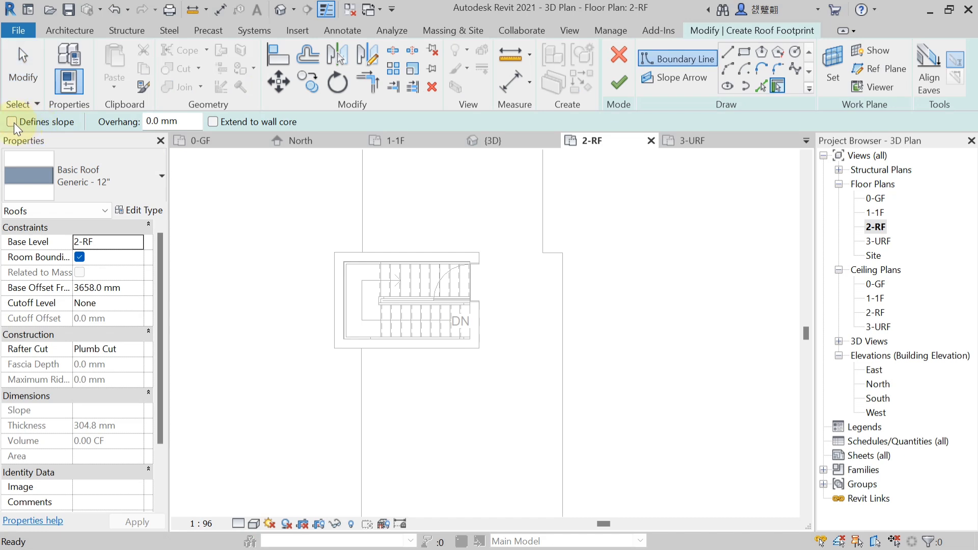
left_click(13, 124)
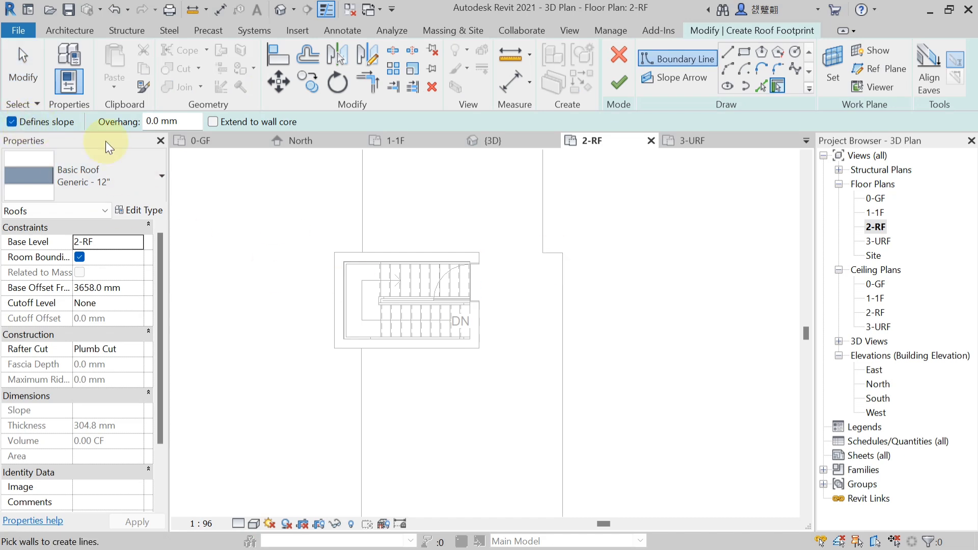
left_click(745, 52)
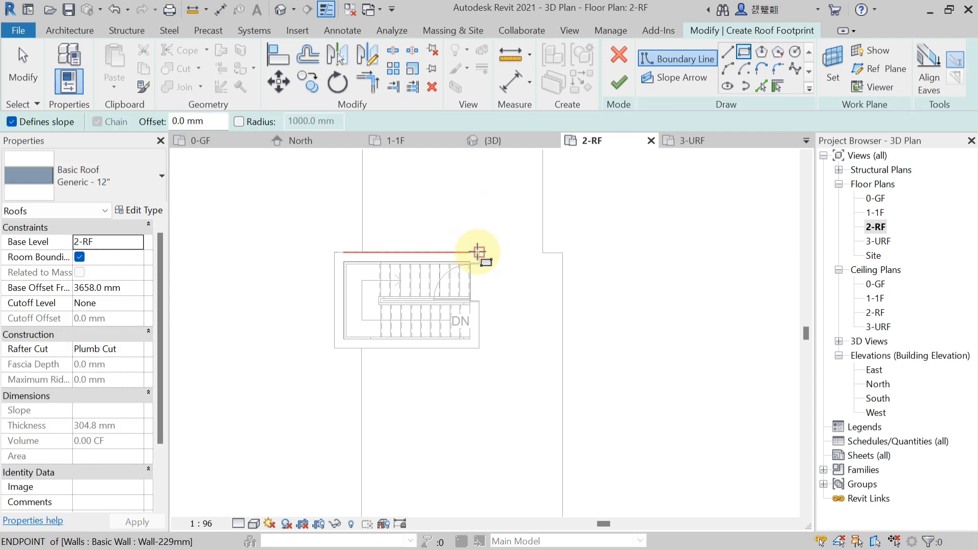
left_click(478, 252)
left_click(334, 348)
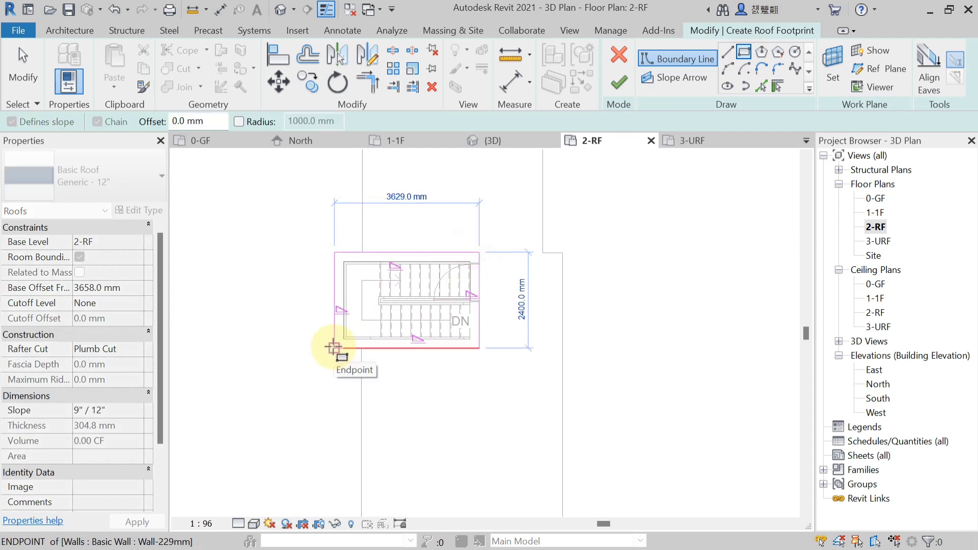
left_click(333, 348)
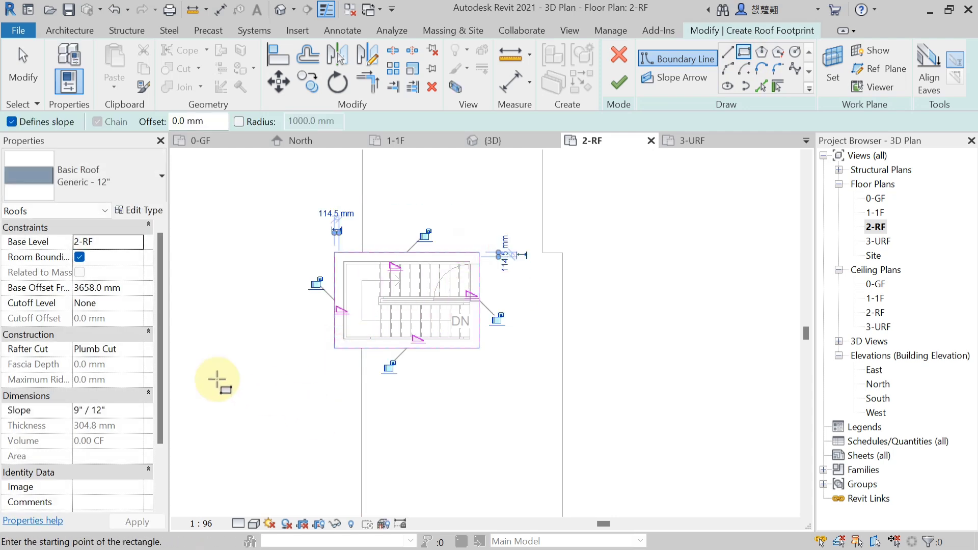
left_click(623, 84)
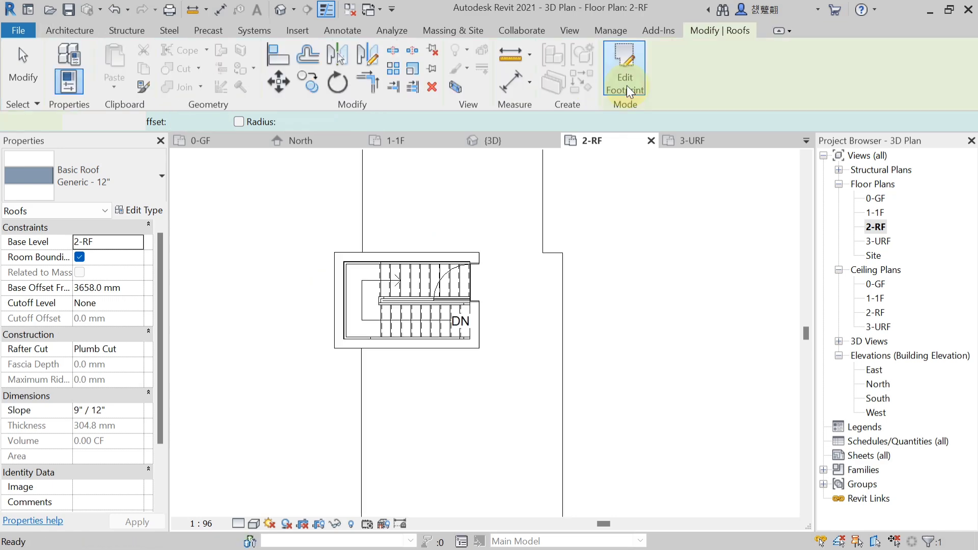
key("Escape")
- Inspect the new sloped roof over the staircase enclosure in the 3D view
left_click(492, 140)
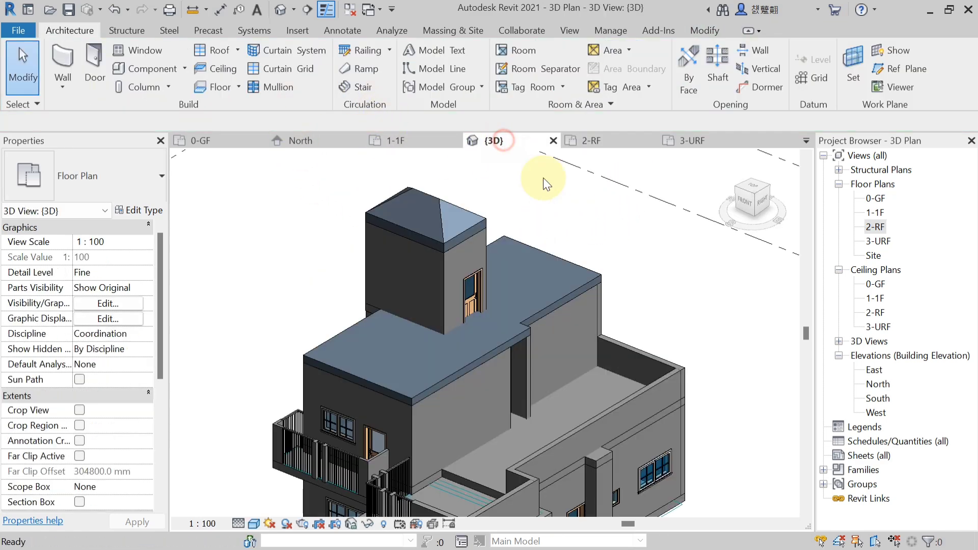
middle_click_drag(570, 240, 542, 210, "shift")
scroll(514, 255, "up", 2)
middle_click_drag(514, 255, 387, 209, "shift")
- Set the four staircase enclosure walls' top constraint to Unconnected with an unconnected height of 2500 mm
left_click(392, 260)
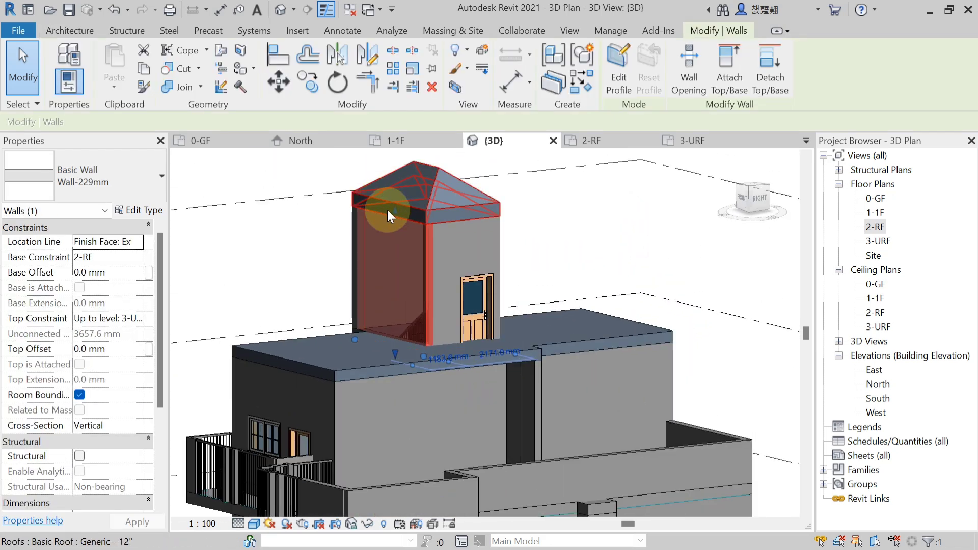
left_click(455, 246)
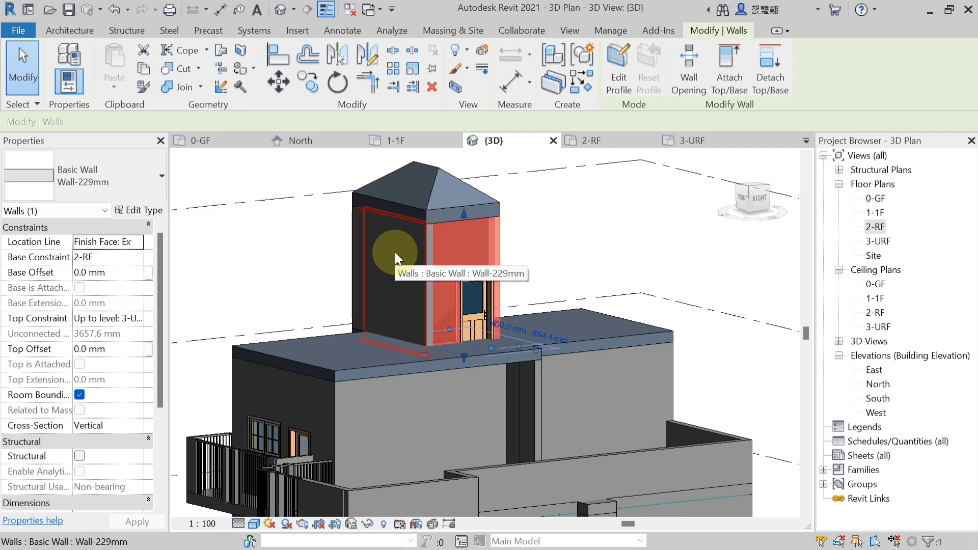
left_click(396, 253, "ctrl")
middle_click_drag(377, 268, 509, 281, "shift")
left_click(380, 270)
middle_click_drag(380, 270, 356, 262, "shift")
left_click(326, 275, "ctrl")
left_click(311, 265, "ctrl")
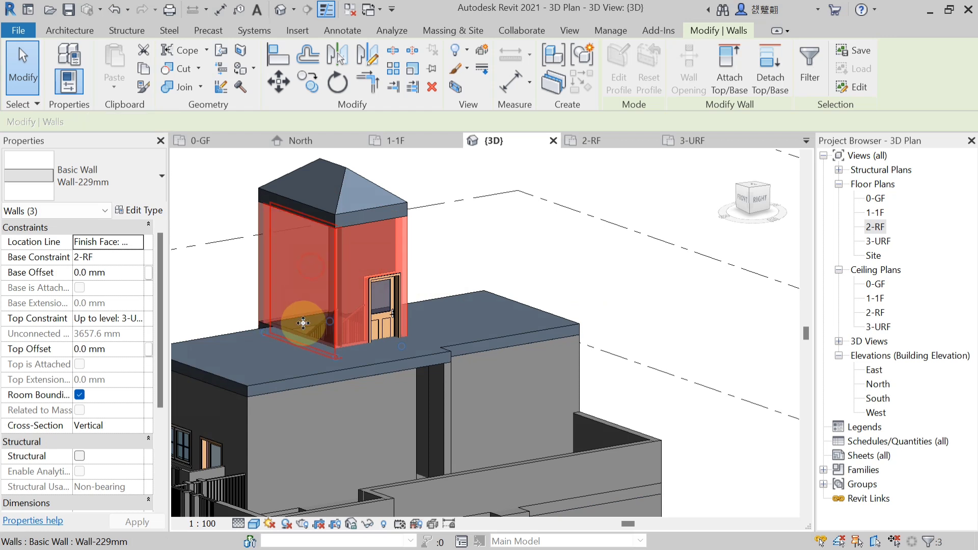
left_click(303, 323, "ctrl")
scroll(99, 279, "down", 2)
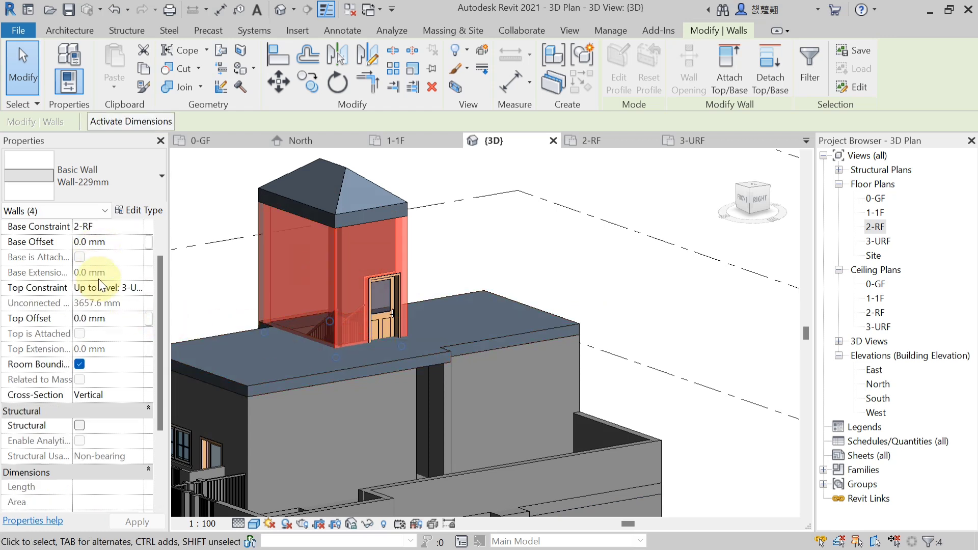
left_click(136, 290)
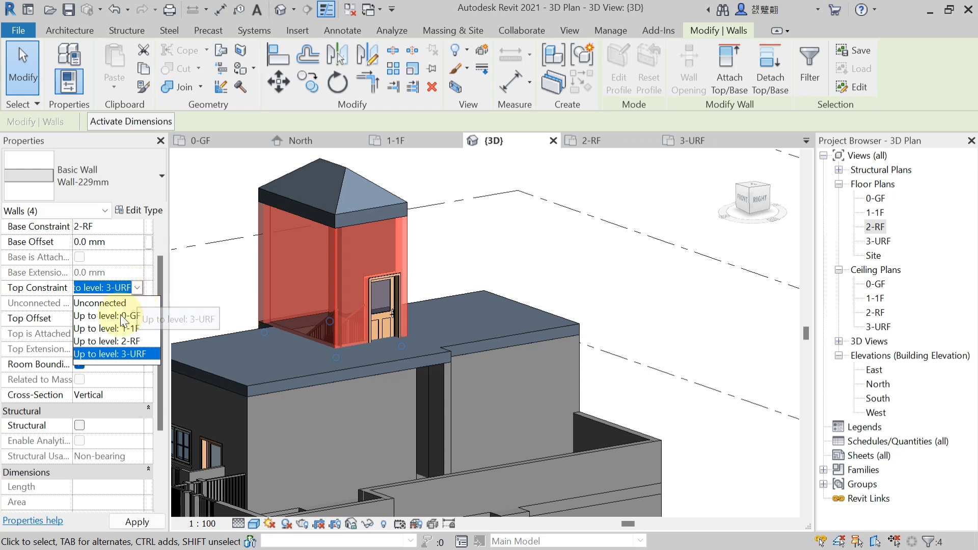
left_click(106, 303)
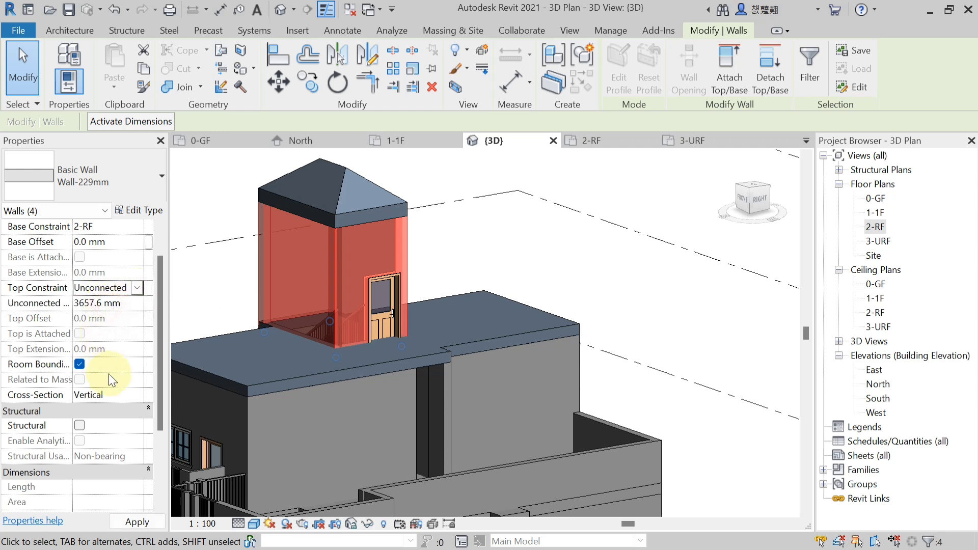
left_click(130, 302)
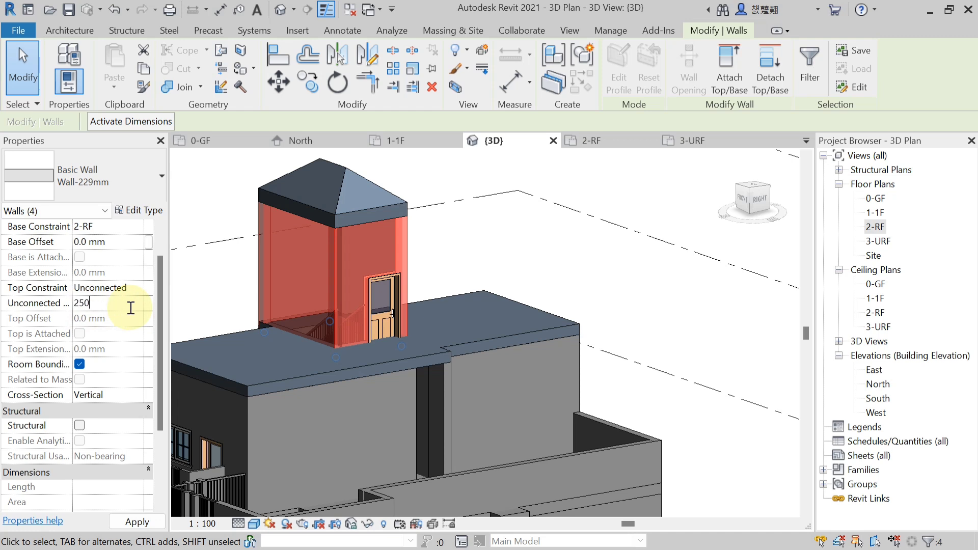
key("Return")
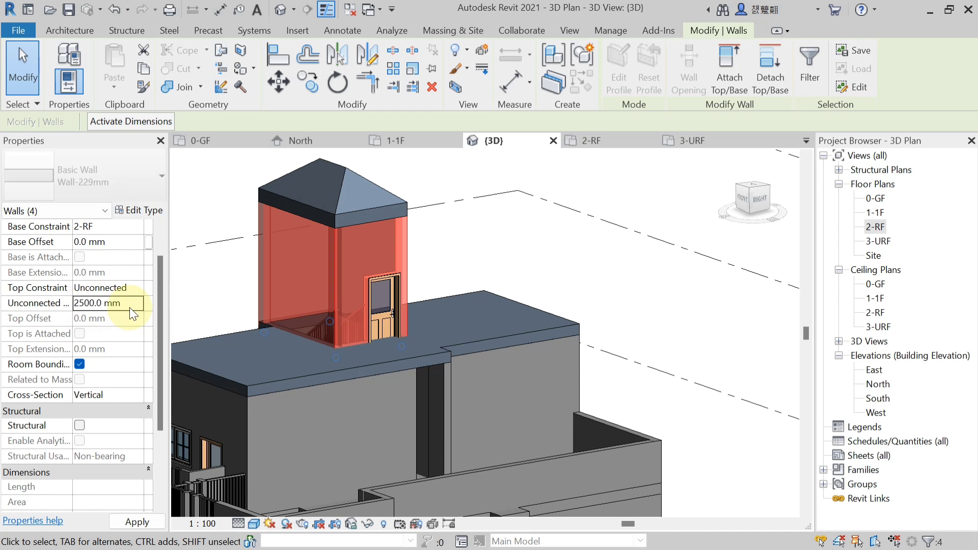
key("Escape")
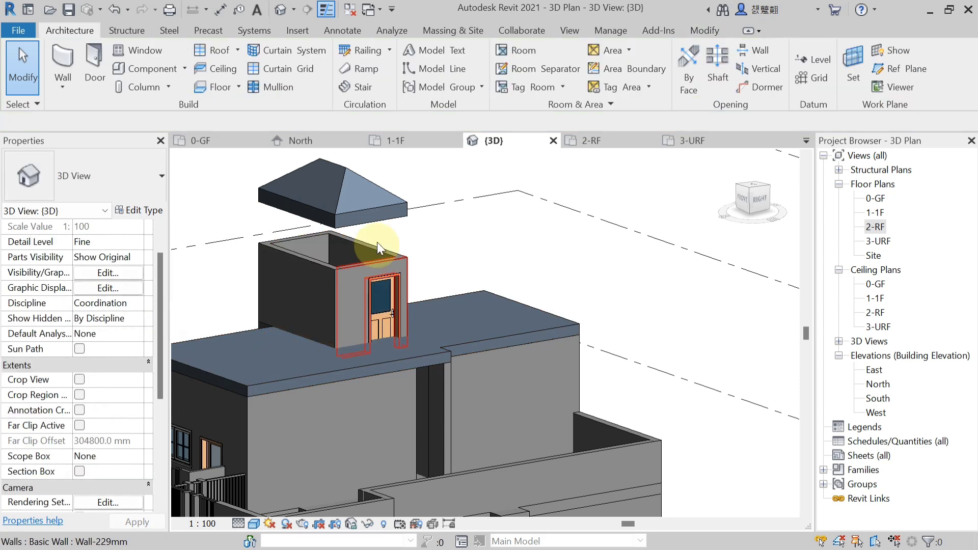
- Try deleting the sloped roof above the enclosure, and undo the deletion and the wall height change
left_click(359, 217)
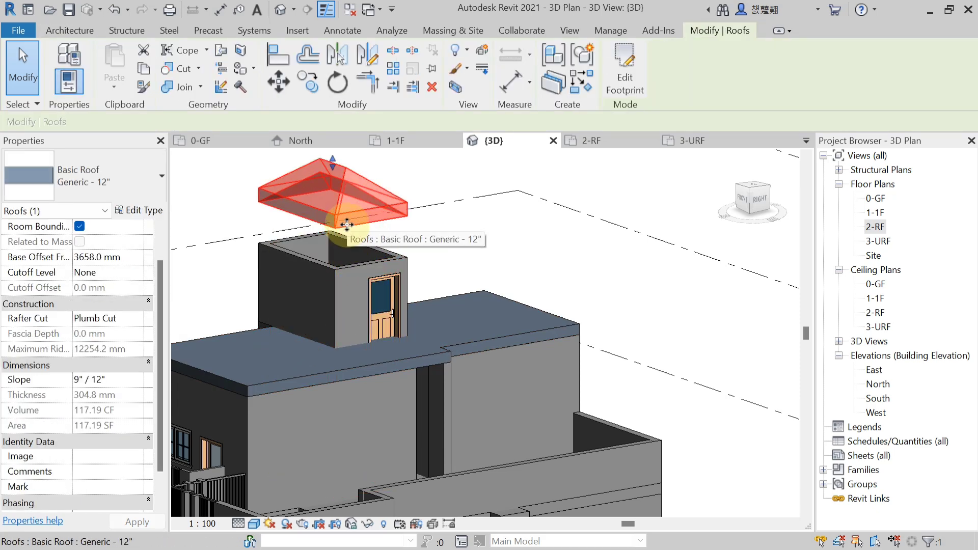
key("Delete")
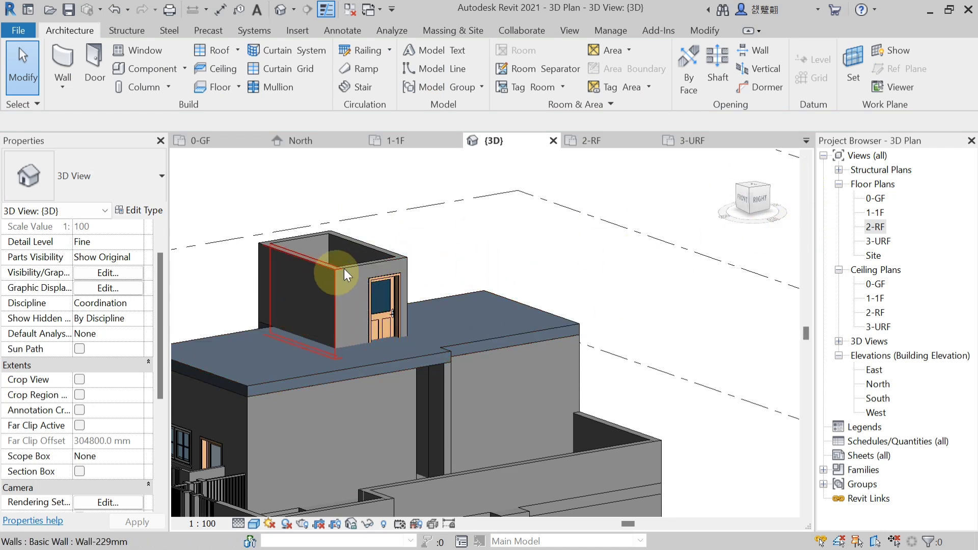
key("ctrl+z")
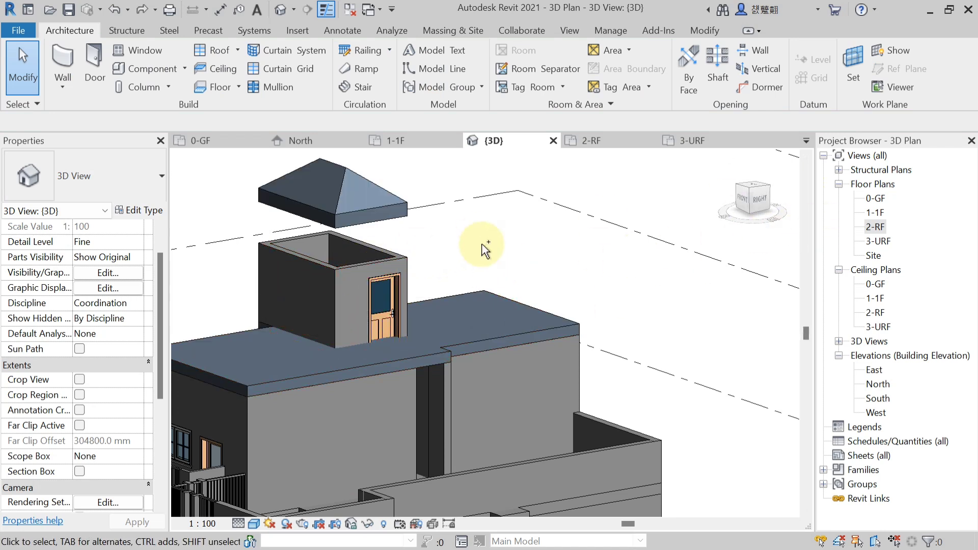
middle_click_drag(479, 250, 582, 257, "shift")
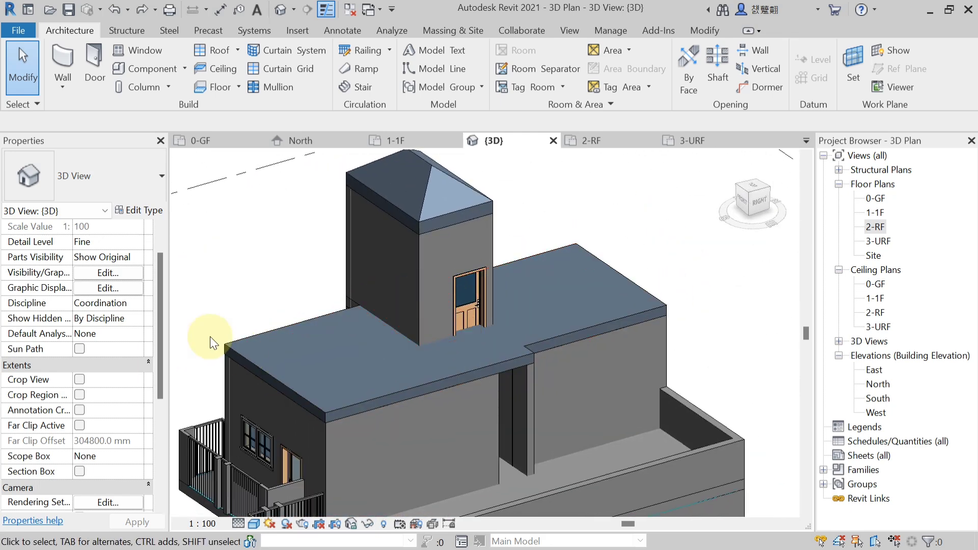
- In the 2-RF floor plan, start a Handrail - Rectangular railing path at the staircase enclosure, following the upper roof section's three outer edges, about 4523 mm wide
scroll(630, 307, "down", 1)
double_click(872, 226)
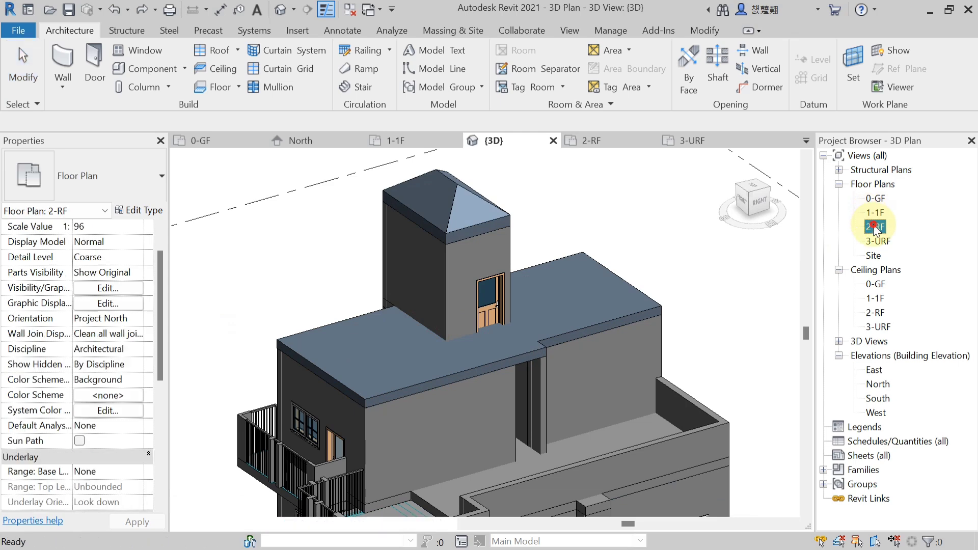
scroll(592, 242, "down", 3)
scroll(491, 314, "down", 2)
scroll(491, 313, "up", 3)
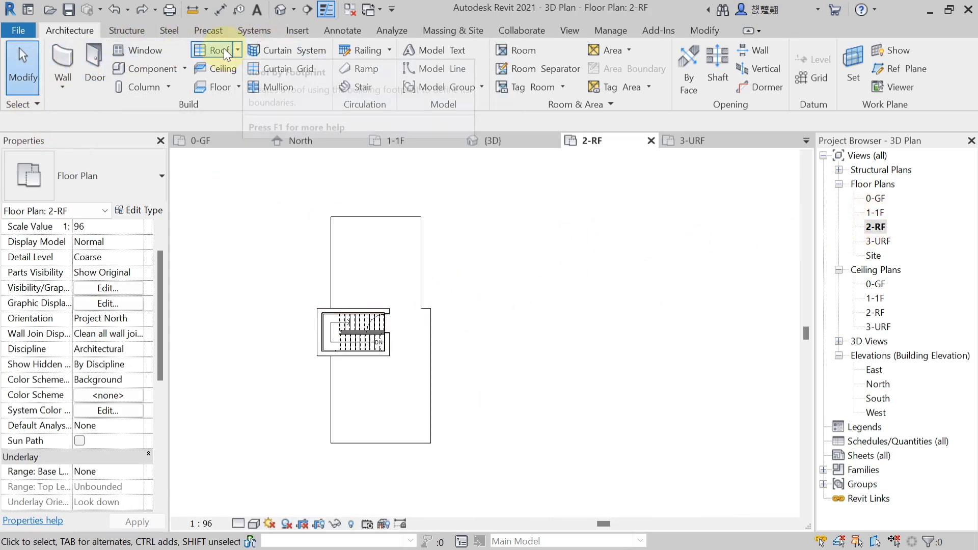
left_click(365, 53)
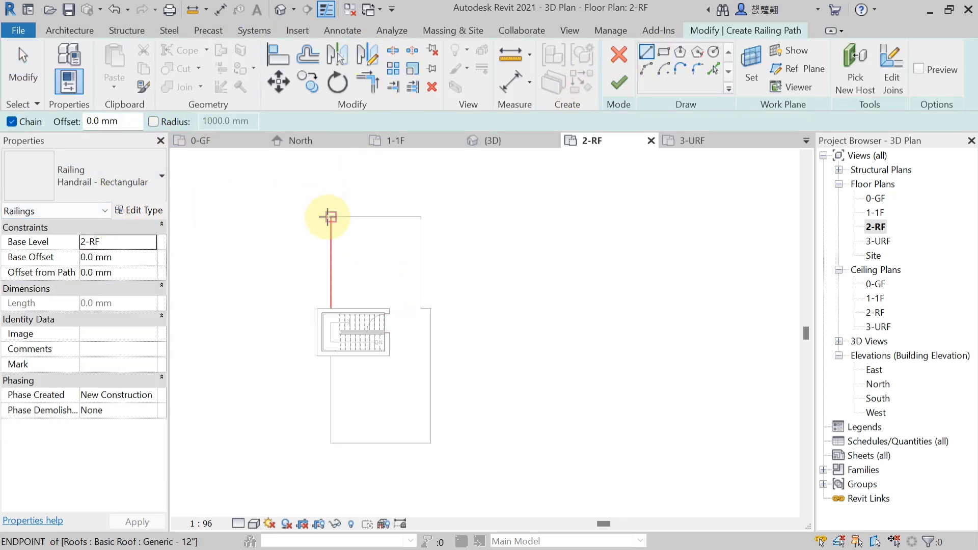
scroll(327, 306, "up", 1)
left_click(330, 308)
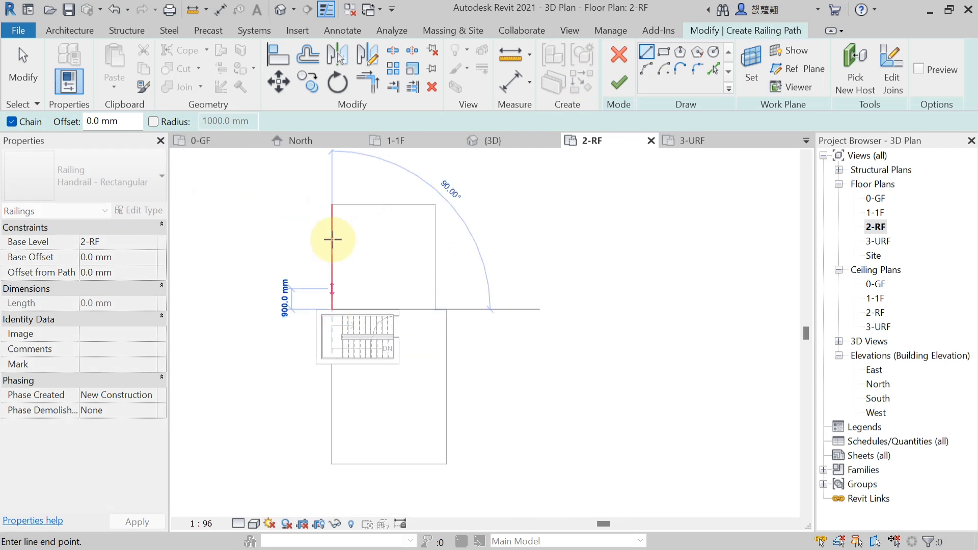
left_click(331, 204)
left_click(436, 204)
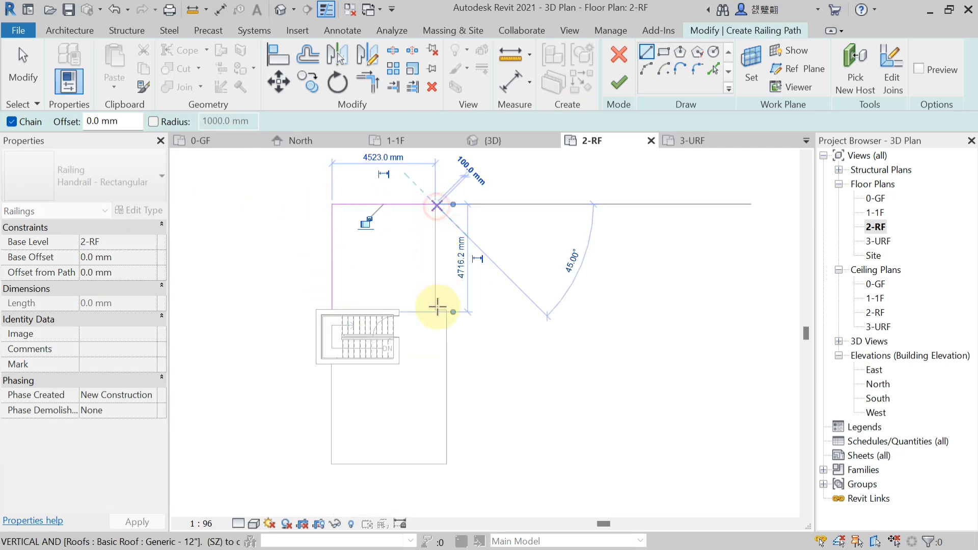
left_click(436, 309)
- Continue the railing path across the 497 mm jog and around the lower roof section's outer edges to the staircase enclosure, and finish the railing
left_click(446, 309)
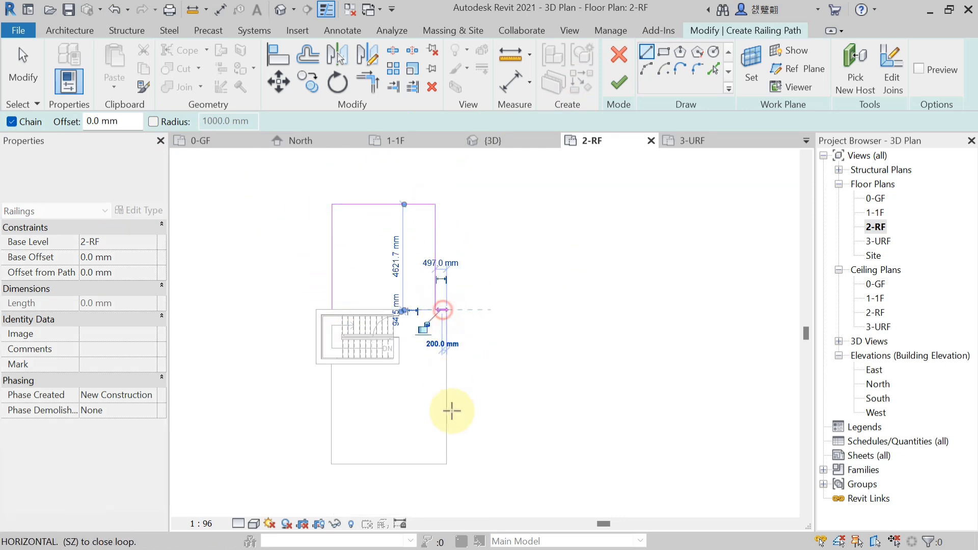
left_click(446, 463)
left_click(332, 464)
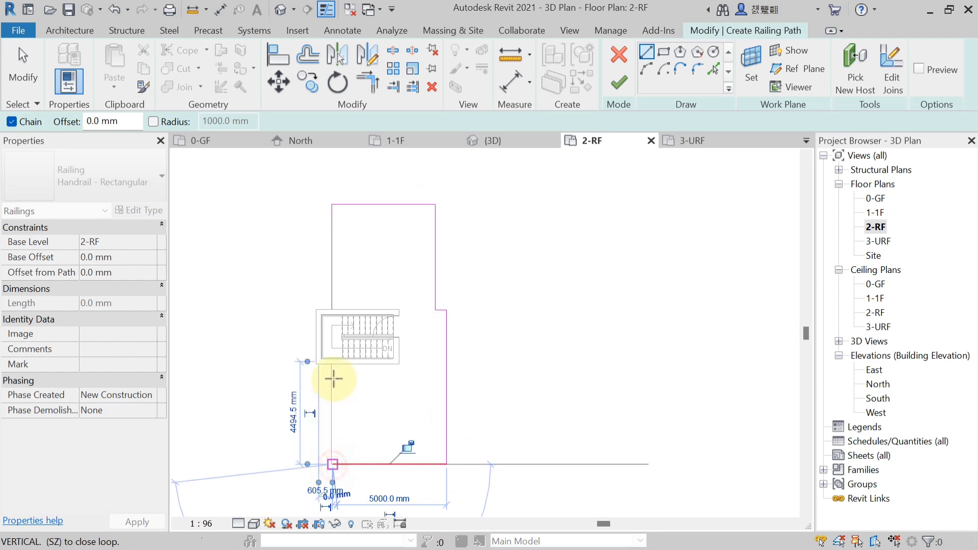
left_click(333, 363)
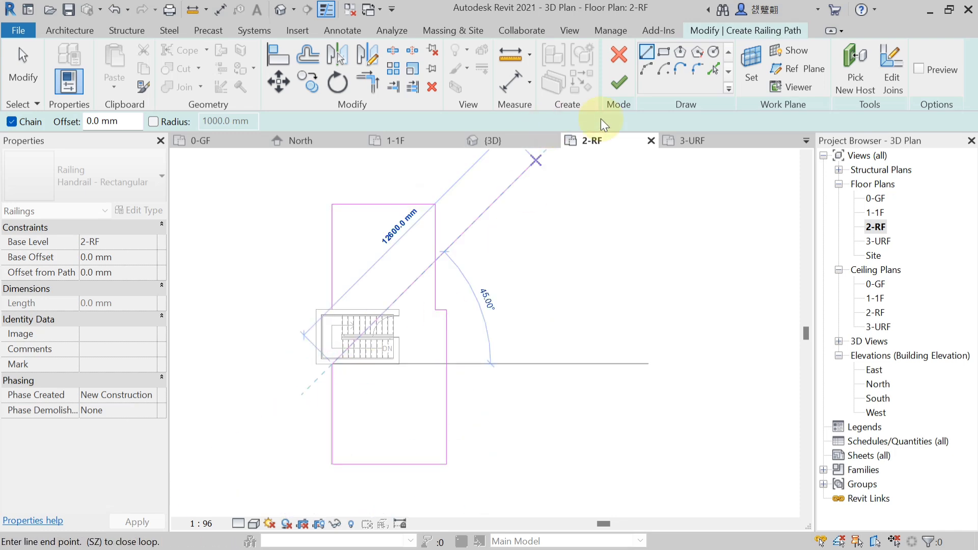
left_click(617, 85)
left_click(603, 337)
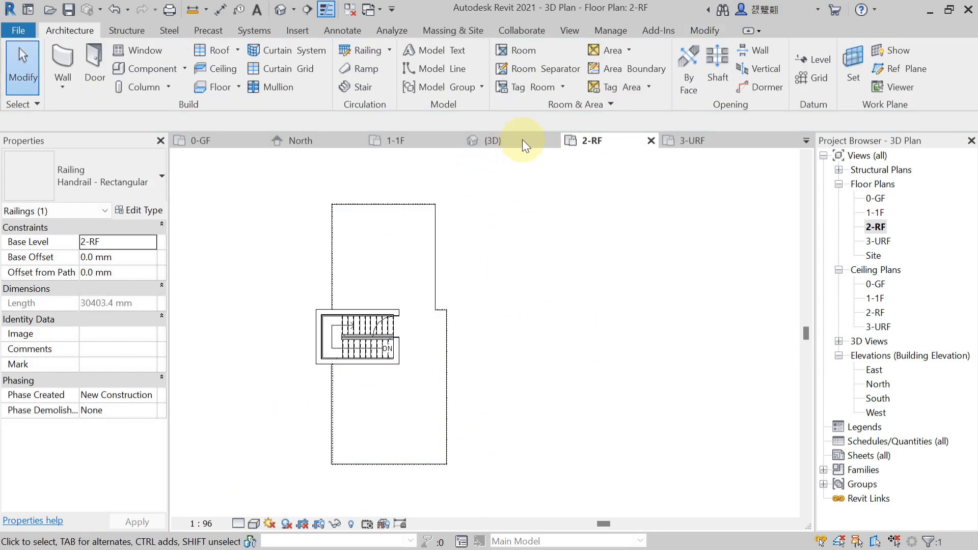
- Inspect the new roof railing and the whole building in the 3D view
left_click(523, 138)
middle_click_drag(408, 363, 298, 411, "shift")
scroll(295, 409, "up", 2)
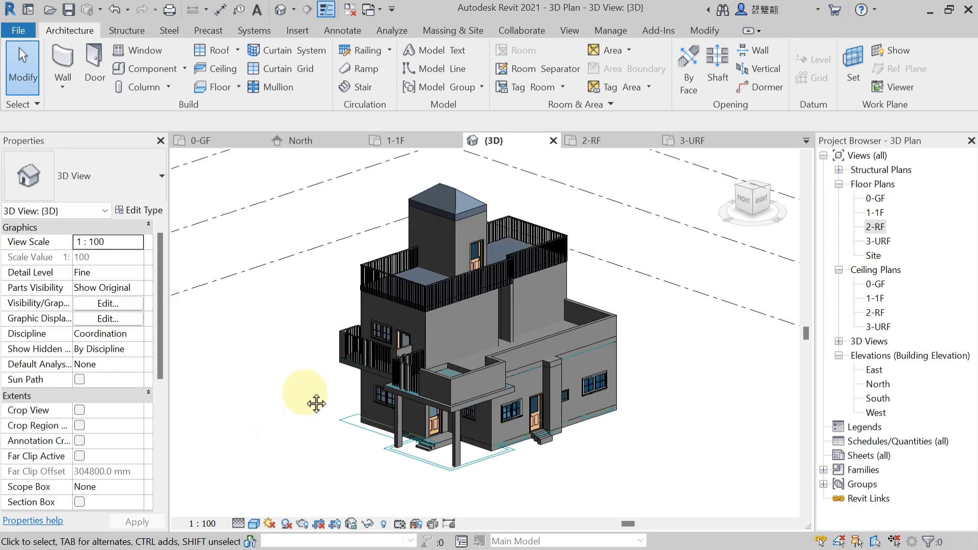
scroll(306, 399, "up", 2)
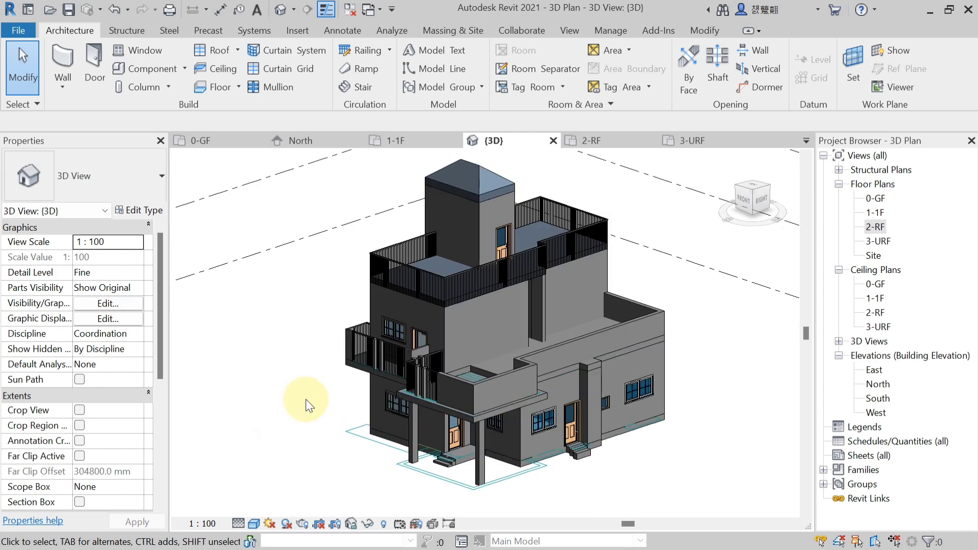
mouse_move(306, 399)
middle_mouse_down()
mouse_move(304, 411)
mouse_move(322, 424)
mouse_move(298, 411)
middle_mouse_up()
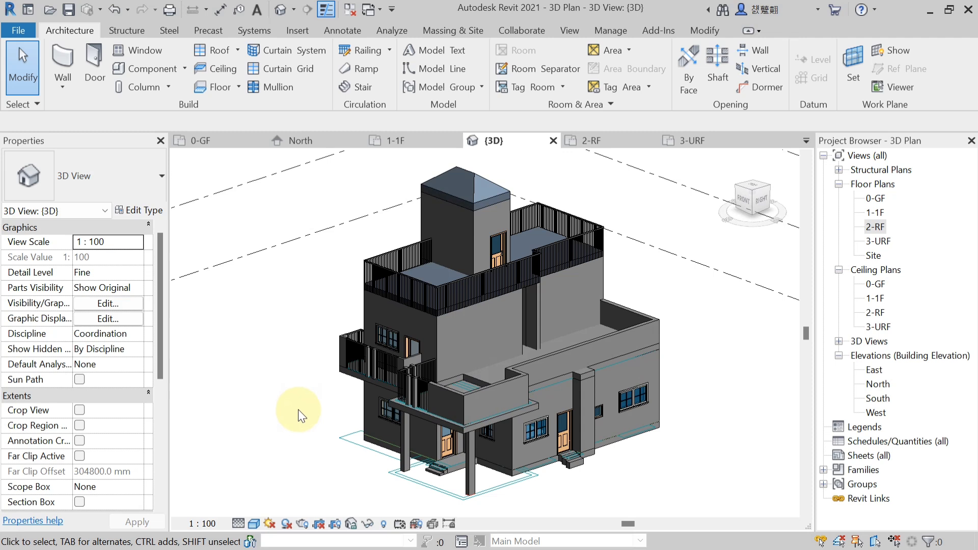